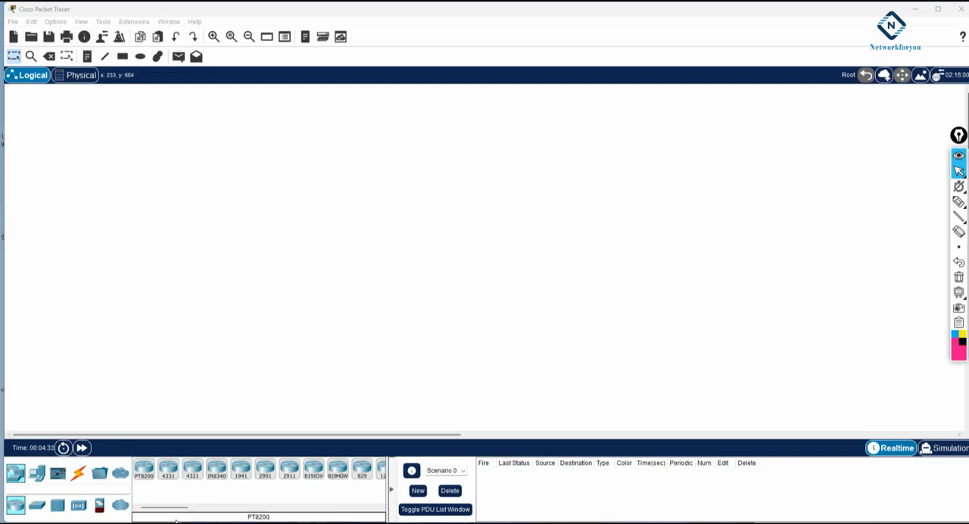
Step: Place a 2811 router near the top of the workspace and a 2960 switch below it
drag(170, 508, 237, 509)
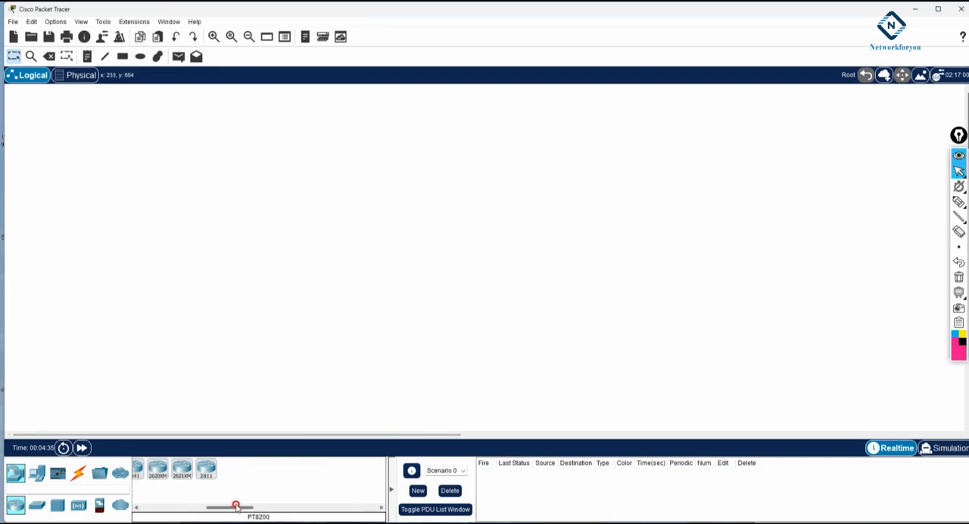
drag(206, 470, 289, 142)
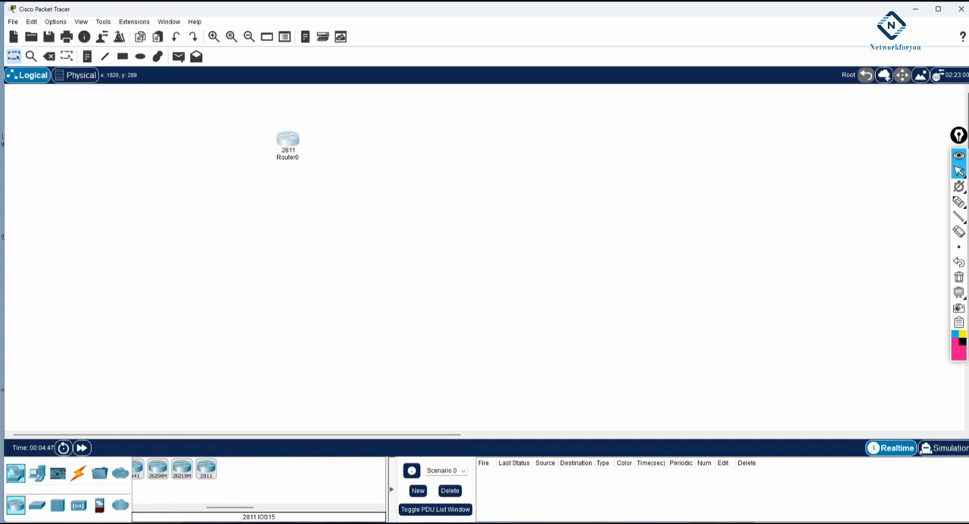
click(36, 505)
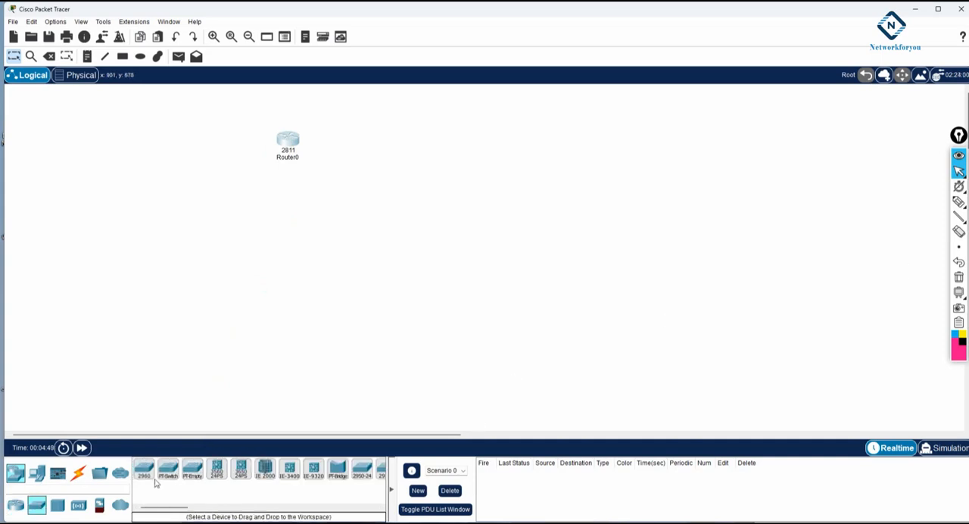
click(148, 467)
click(282, 227)
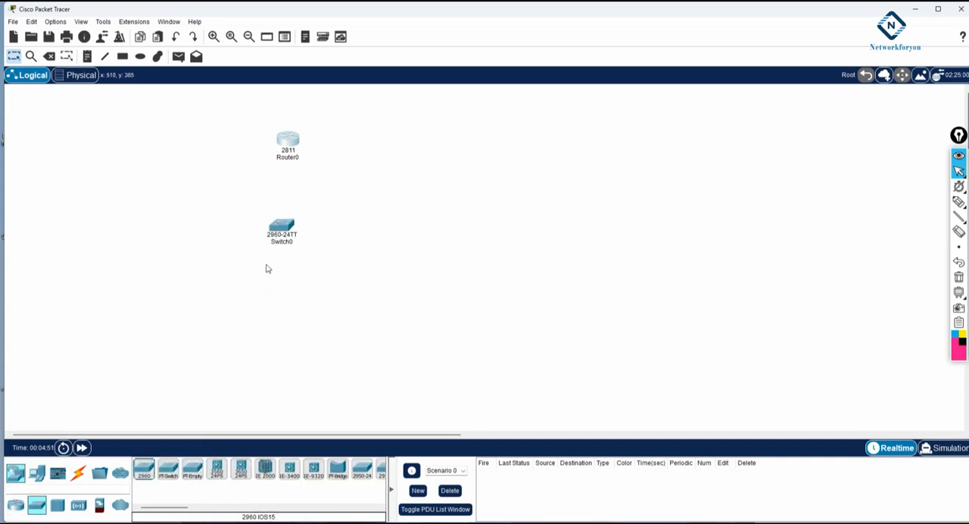
Step: Place five generic PCs in a row below the switch
click(36, 473)
click(144, 468)
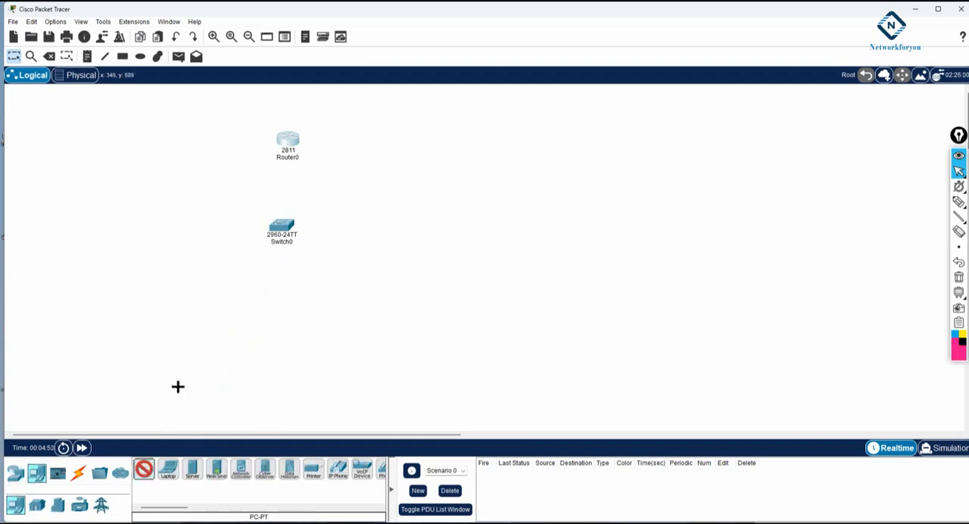
click(155, 316)
click(189, 315)
click(218, 319)
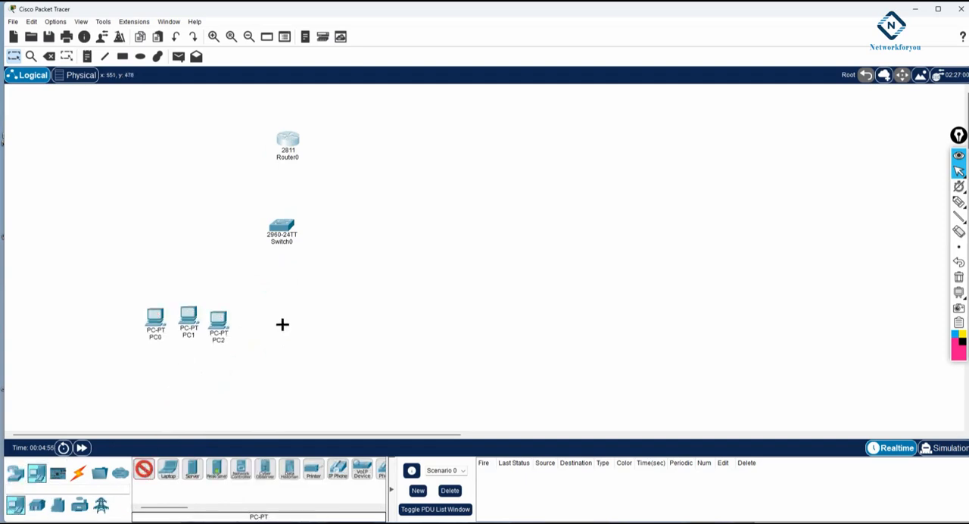
click(281, 324)
click(349, 327)
Step: Connect PC0, PC1 and the router to the switch with automatically chosen connections
click(78, 473)
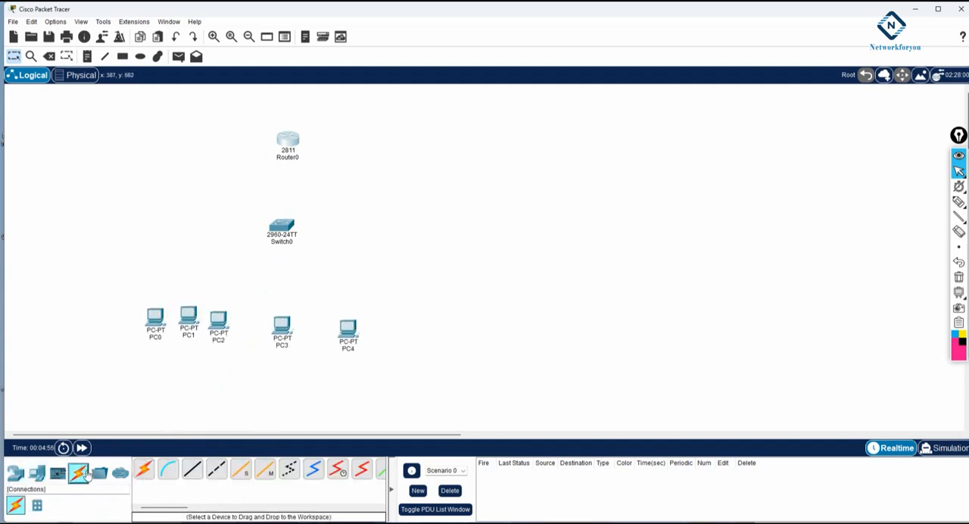
click(143, 468)
click(155, 318)
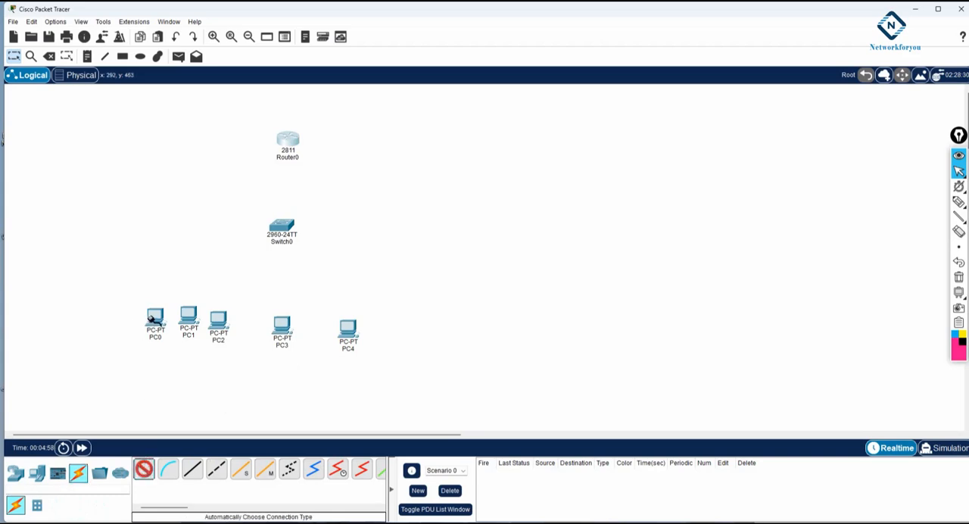
click(280, 227)
click(190, 314)
click(278, 227)
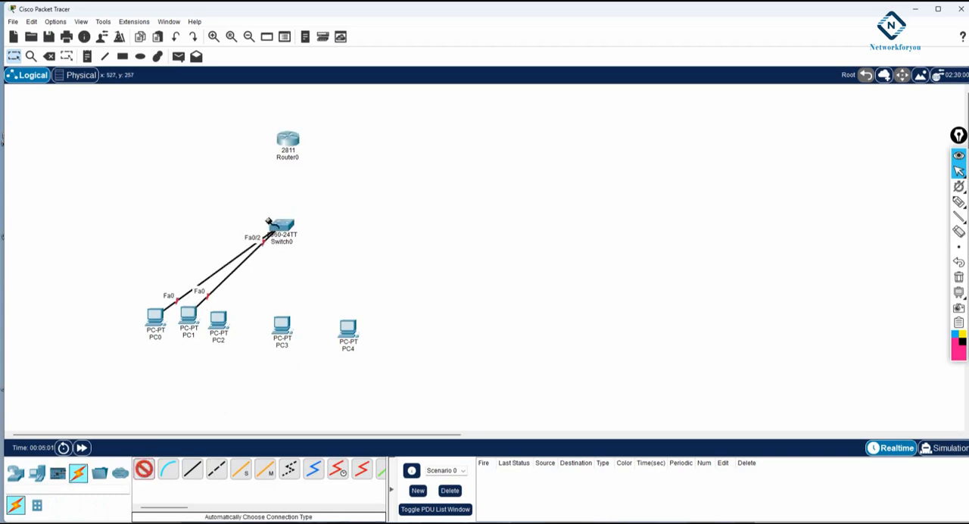
click(288, 139)
click(284, 228)
Step: Connect PC2, PC3 and PC4 to the switch with automatically chosen connections
click(218, 320)
click(280, 227)
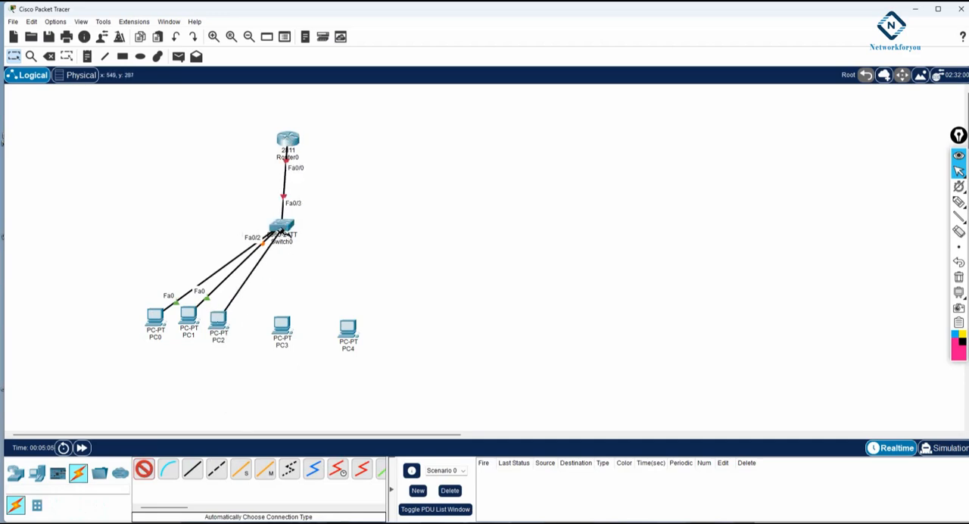
click(281, 324)
click(282, 227)
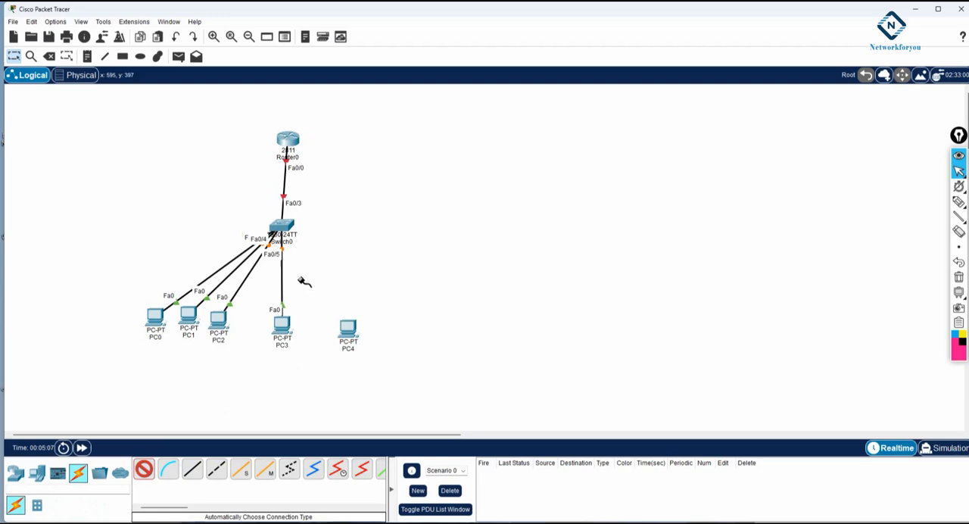
click(349, 327)
click(283, 227)
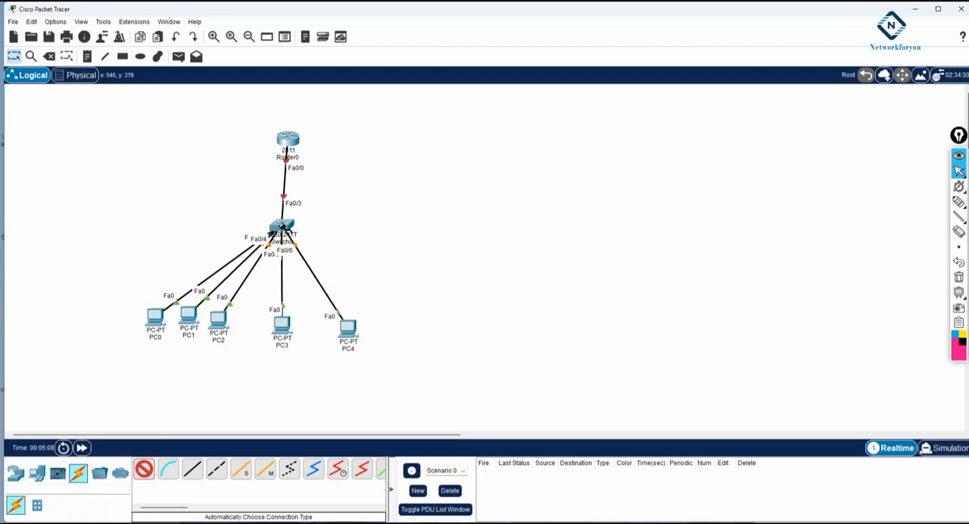
Step: Spread the five PCs evenly in an arc below the switch and move the router slightly higher
click(13, 57)
drag(356, 332, 439, 310)
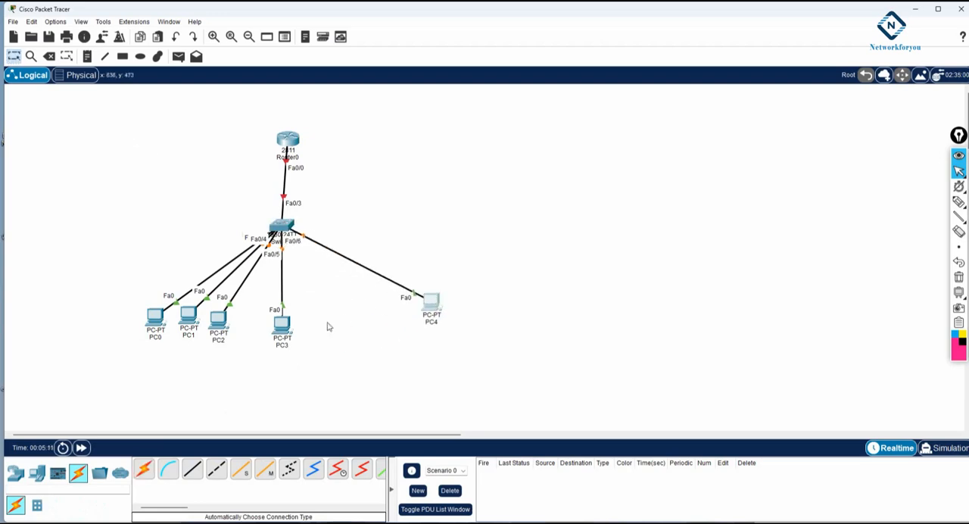
drag(283, 325, 365, 323)
drag(220, 321, 292, 327)
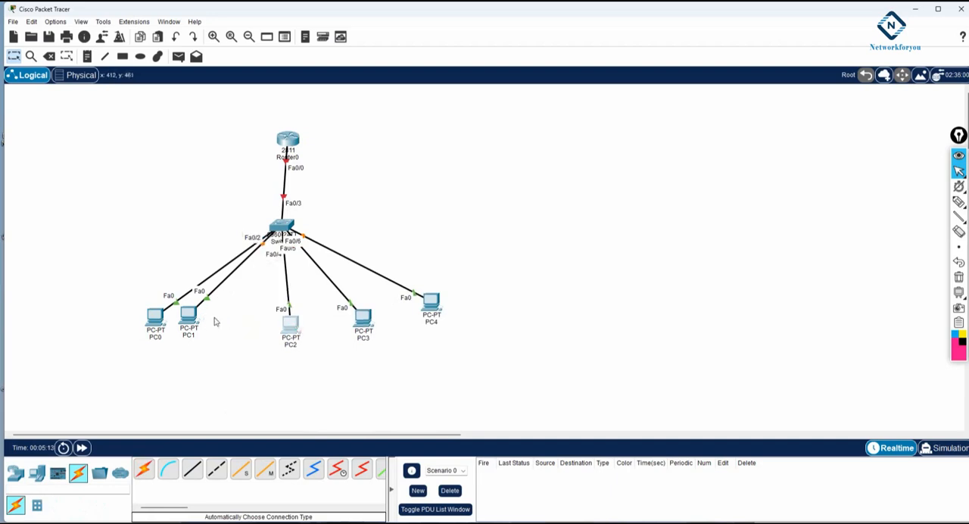
drag(183, 317, 222, 324)
drag(152, 316, 137, 297)
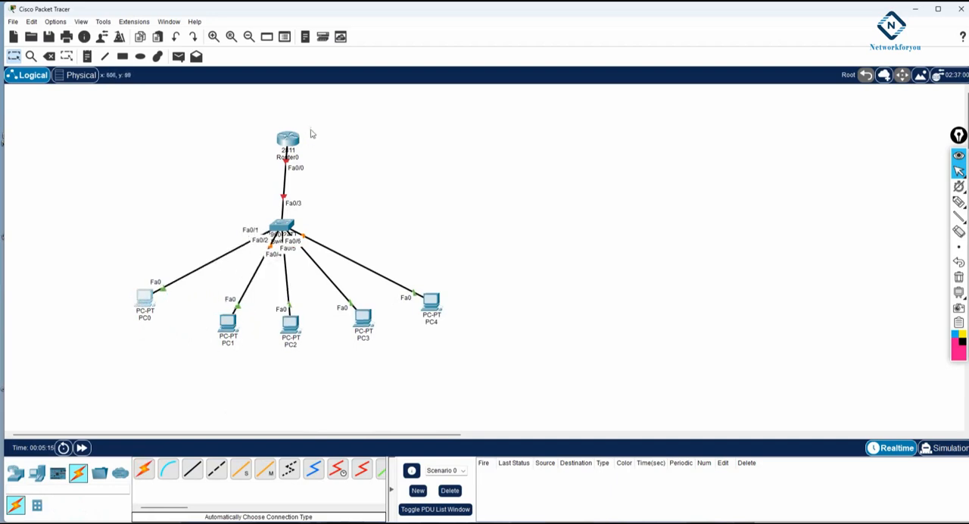
drag(292, 142, 284, 124)
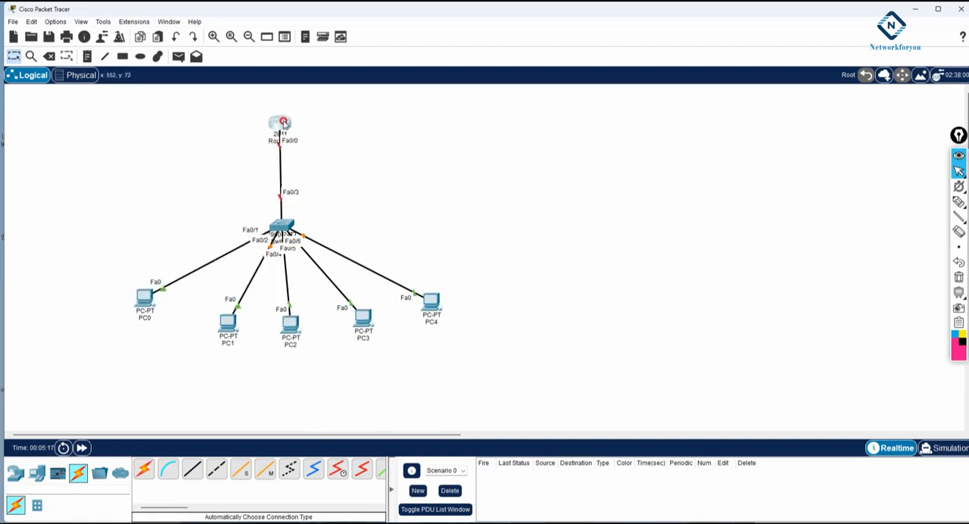
Step: Rename the router as DHCP-Server
click(275, 141)
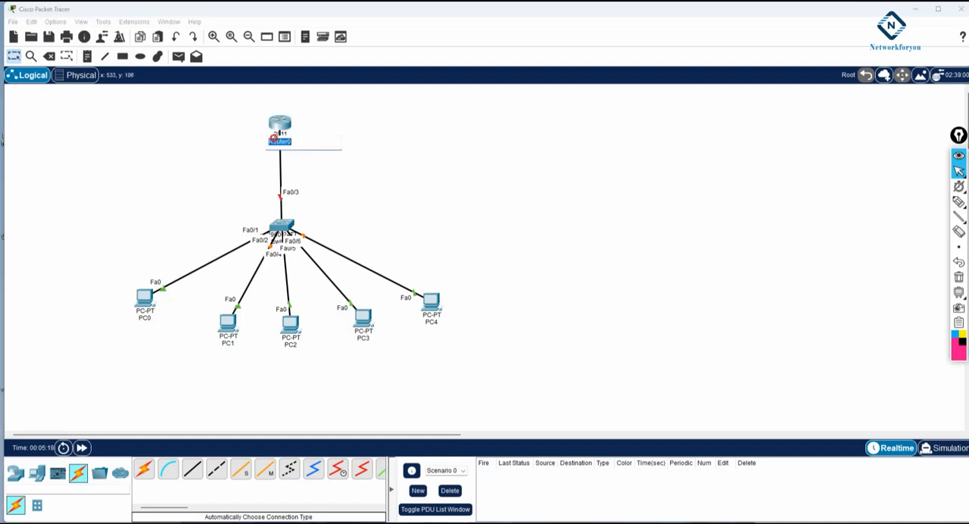
text(DHCP-Server)
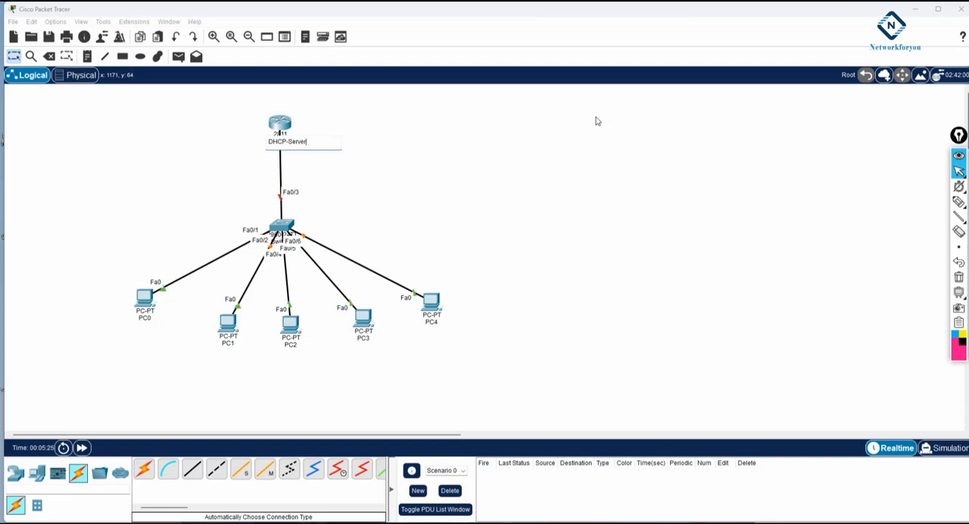
key(Return)
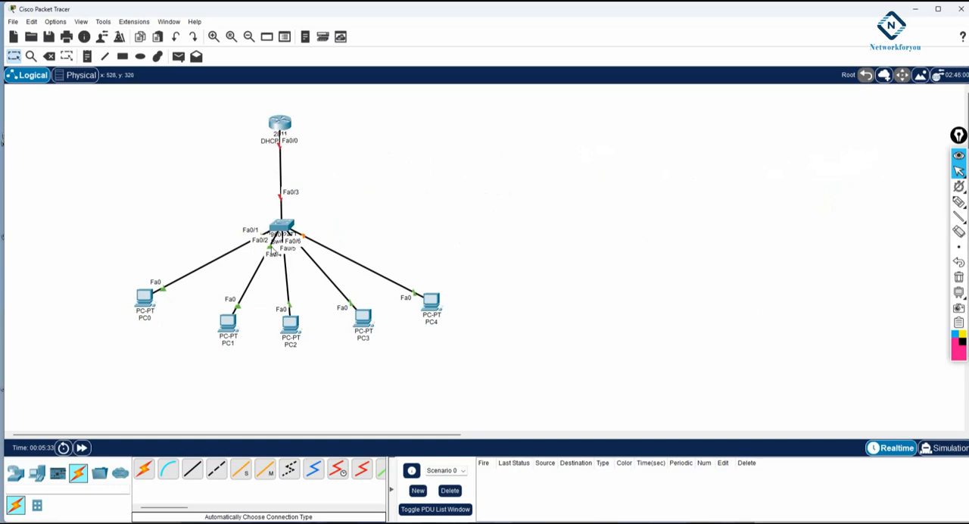
Step: Add the note 192.168.1.1/24 beside the router's Fa0/0 link
scroll(274, 249, down, 1)
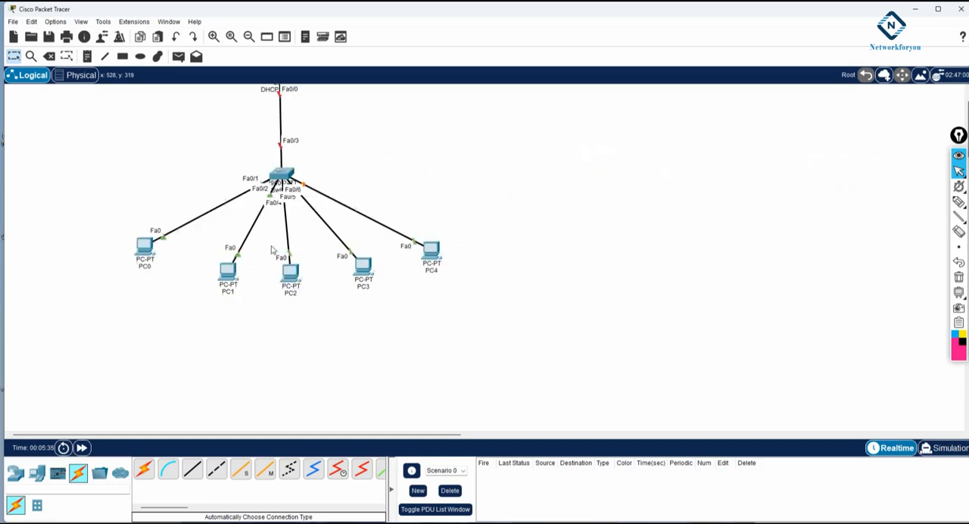
scroll(273, 249, up, 1)
click(88, 56)
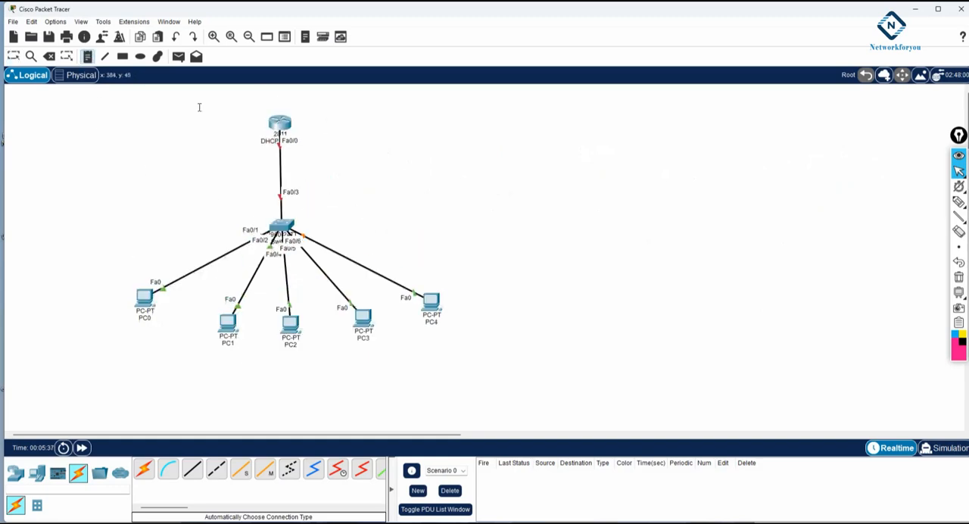
click(301, 135)
text(19)
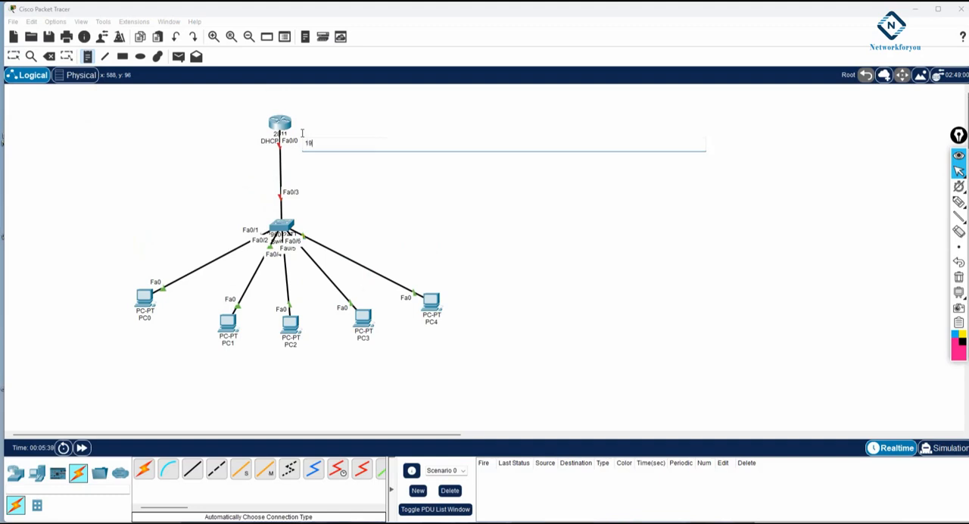
text(2.168.1.1/24)
click(342, 198)
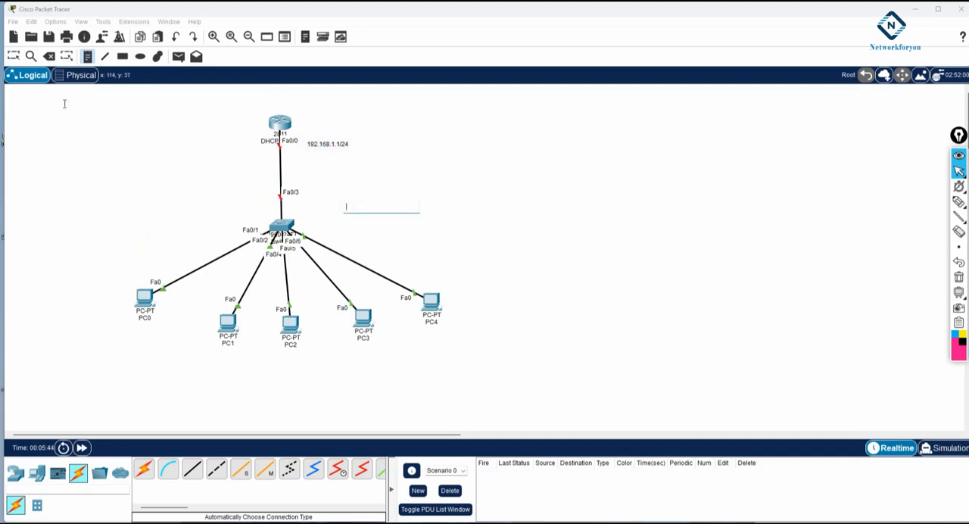
click(13, 56)
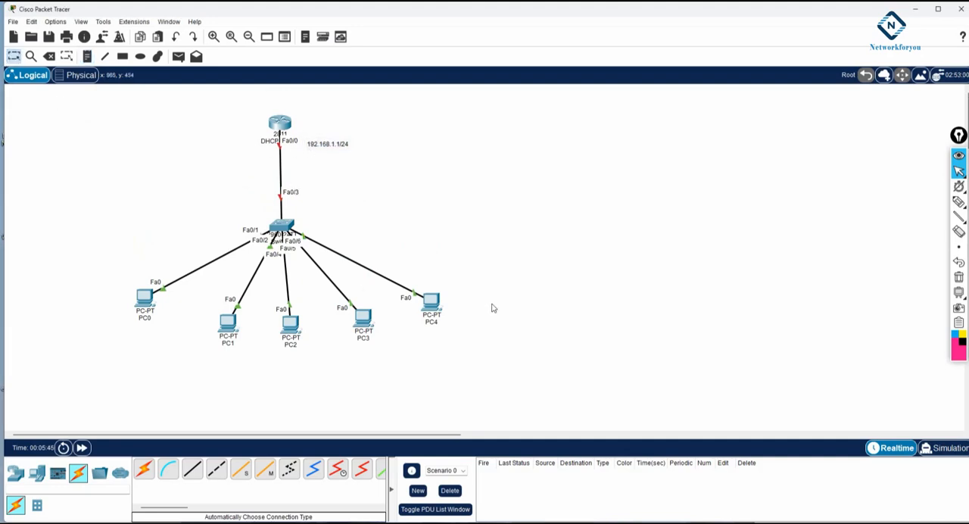
Step: Open the DHCP-Server router's command line and move its window clear of most of the topology
mouse_move(959, 293)
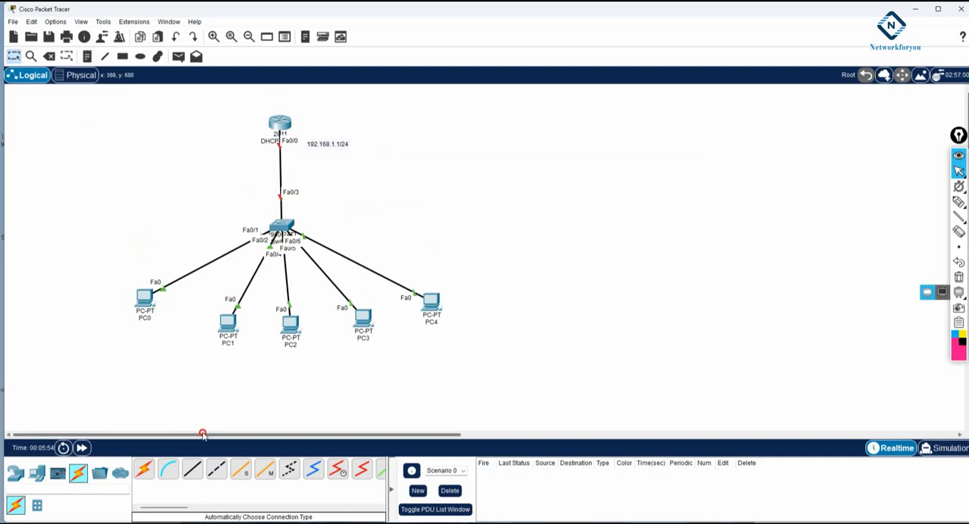
drag(201, 437, 235, 437)
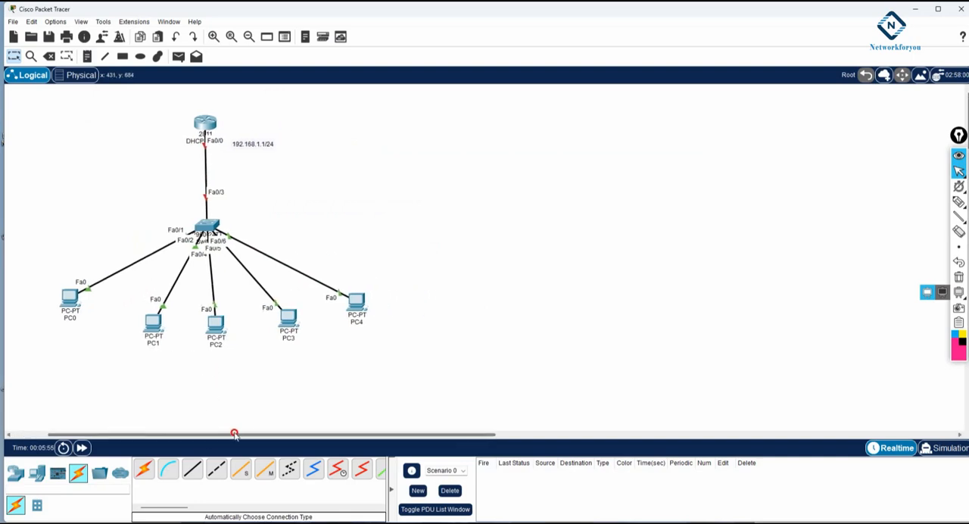
click(208, 129)
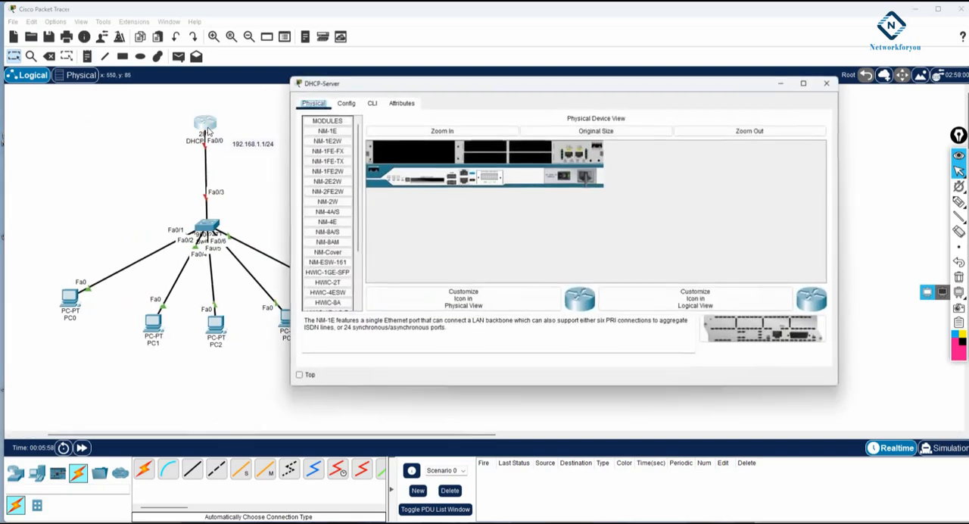
click(375, 106)
drag(406, 87, 483, 80)
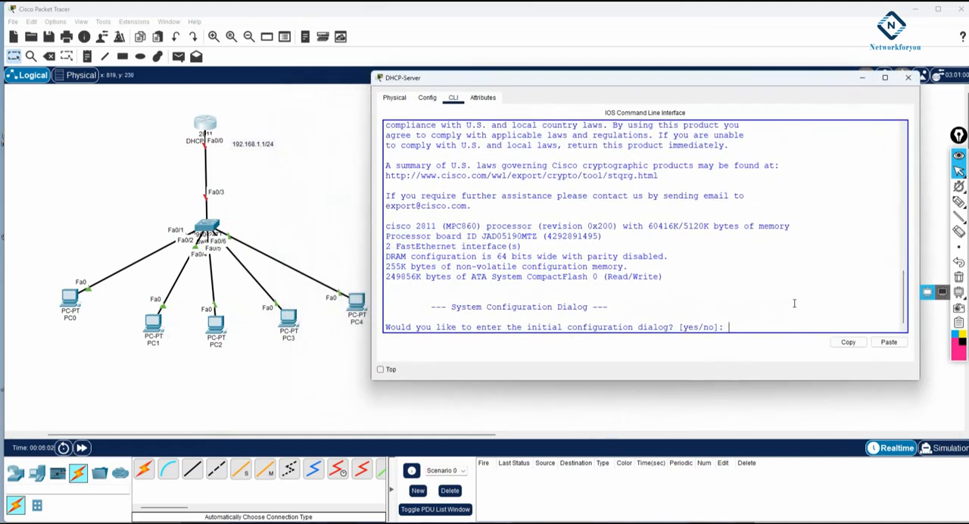
Step: Decline the router's initial configuration dialog and enter global configuration mode with en and config t
text(no)
key(Return)
key(Return)
key(Return)
text(en)
key(Return)
text(config t)
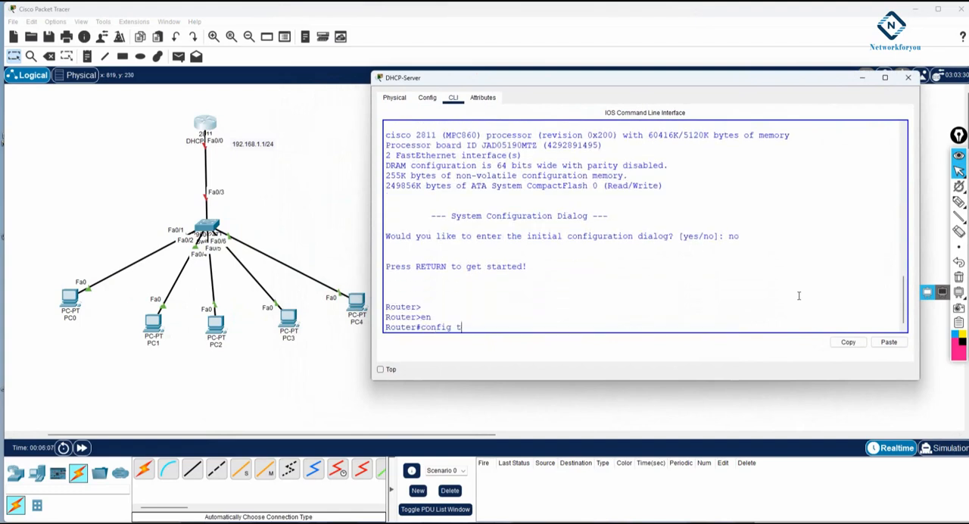
key(Return)
Step: Assign IP address 192.168.1.1 with mask 255.255.255.0 to router interface f0/0 and enable the interface with no sh
text(in)
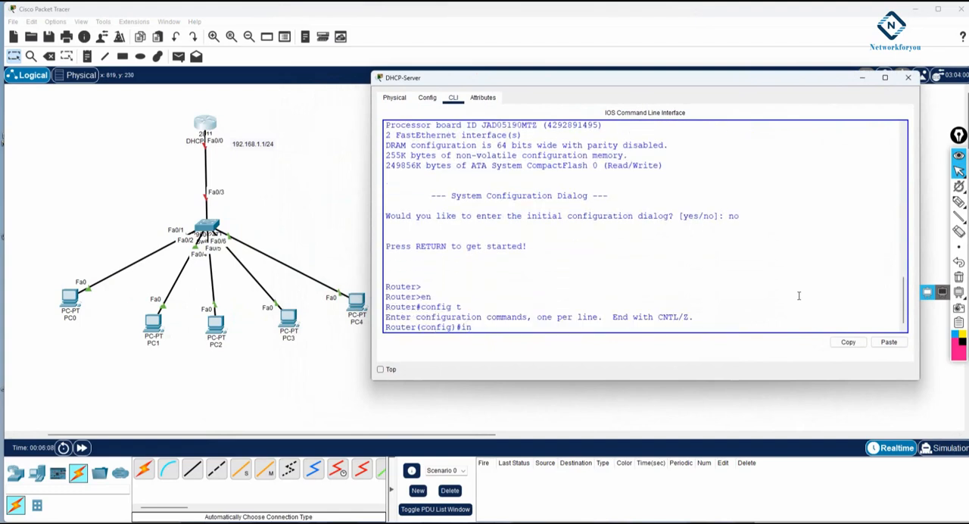
text(t f0/0)
key(Return)
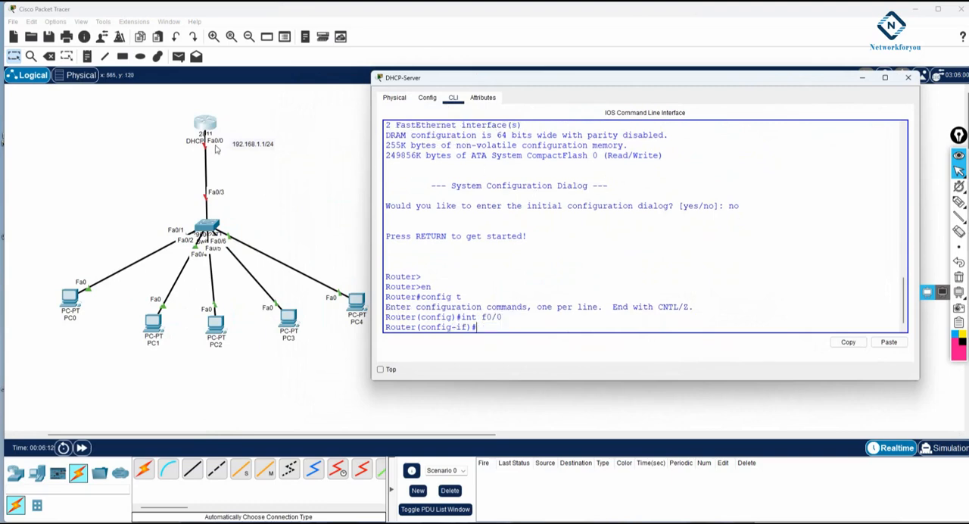
text(ip add 192.168.1.1)
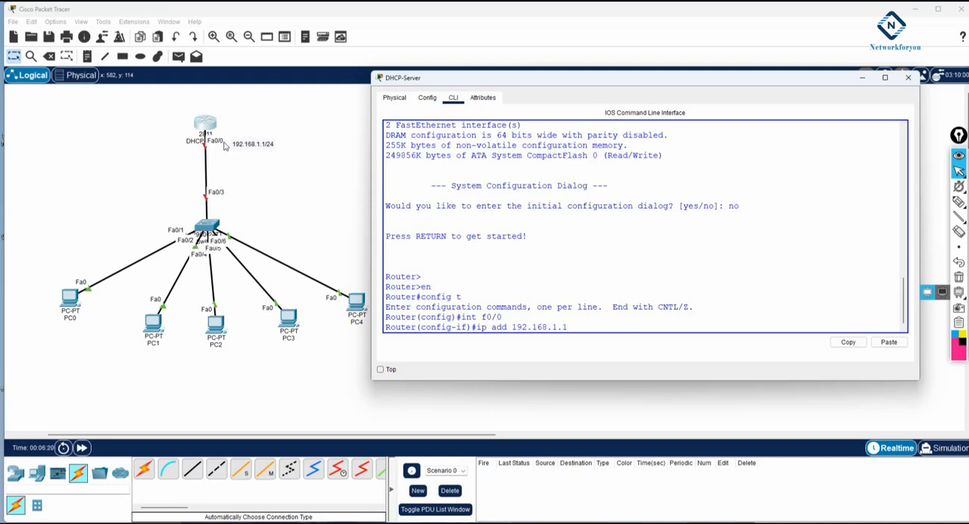
text( 255.255.255.0)
key(Return)
text(no sh)
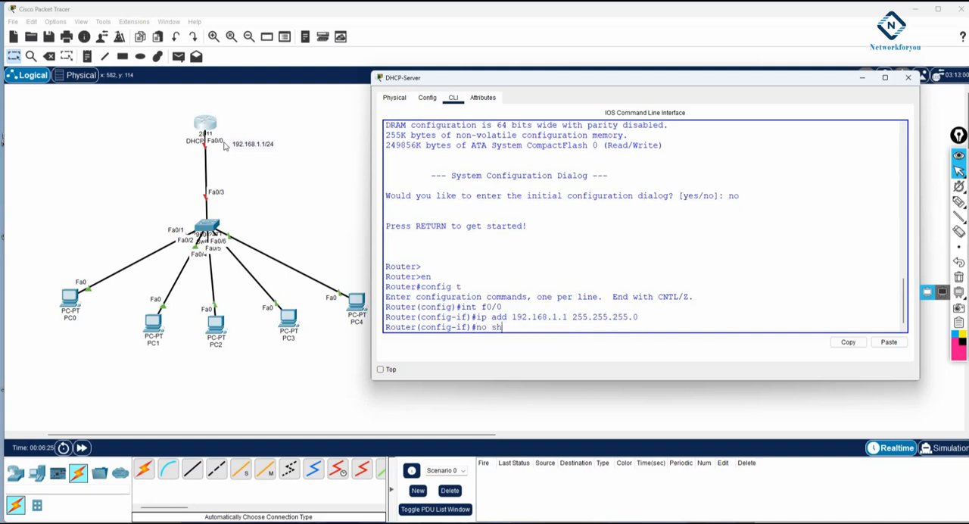
key(Return)
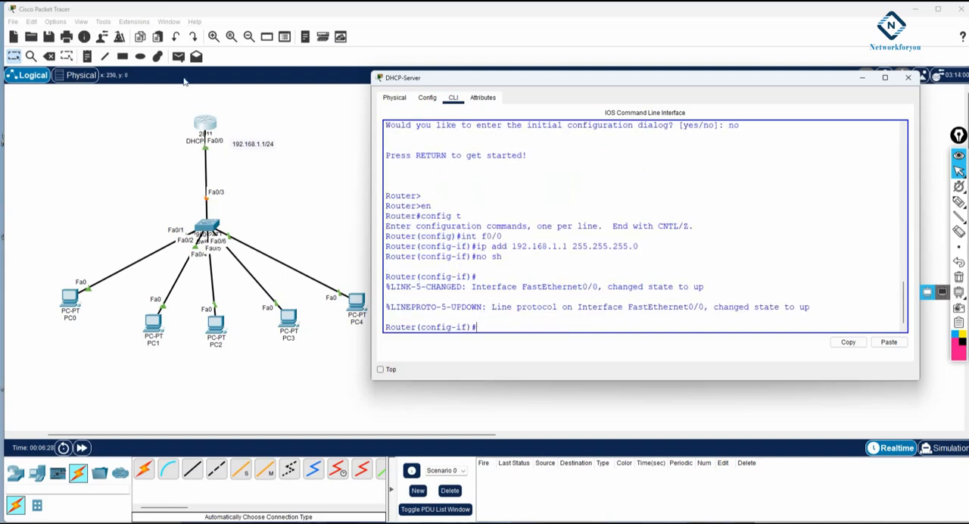
drag(503, 258, 385, 237)
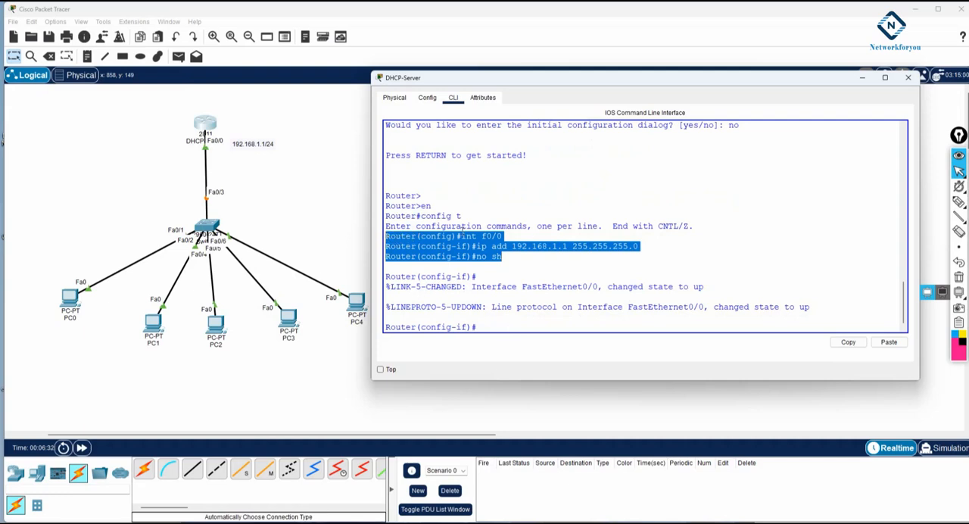
Step: Leave the f0/0 interface configuration with exit to return to global configuration mode
drag(512, 236, 461, 236)
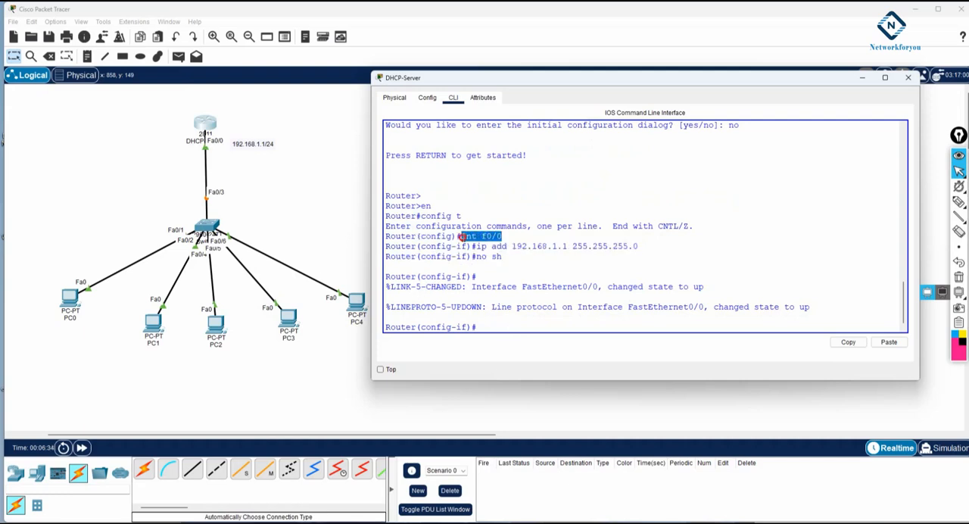
click(548, 279)
text(exit)
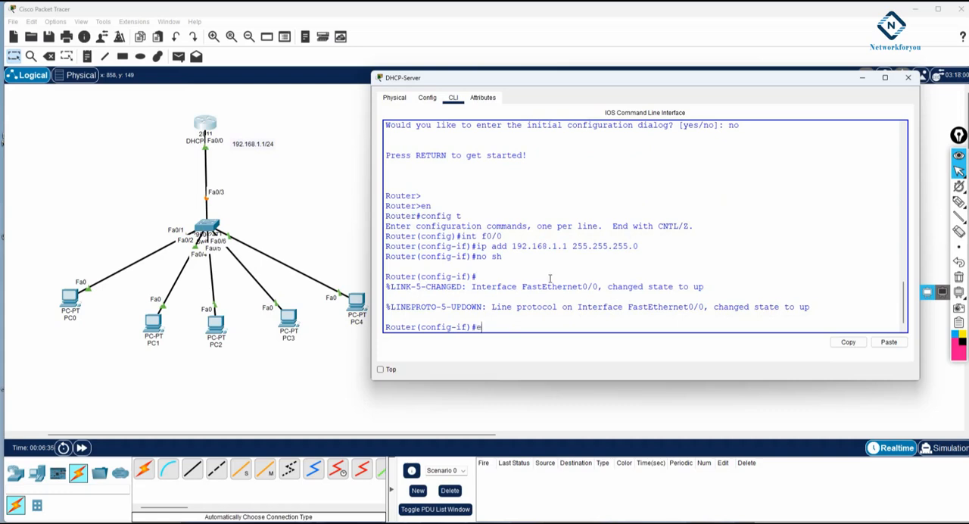
key(Return)
key(Return)
key(Return)
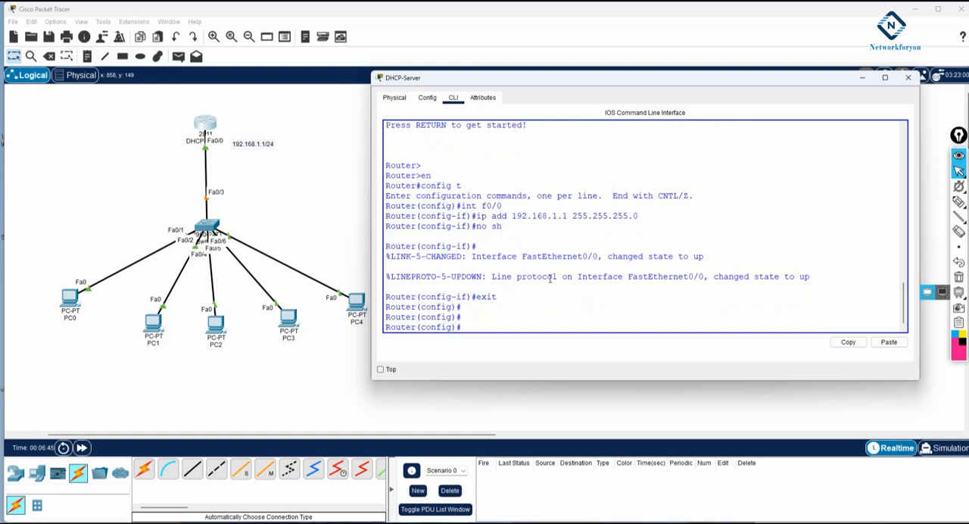
Step: Run do sh ip int br and examine the address and status of FastEthernet0/0
text(do sh ip int br)
drag(476, 327, 545, 331)
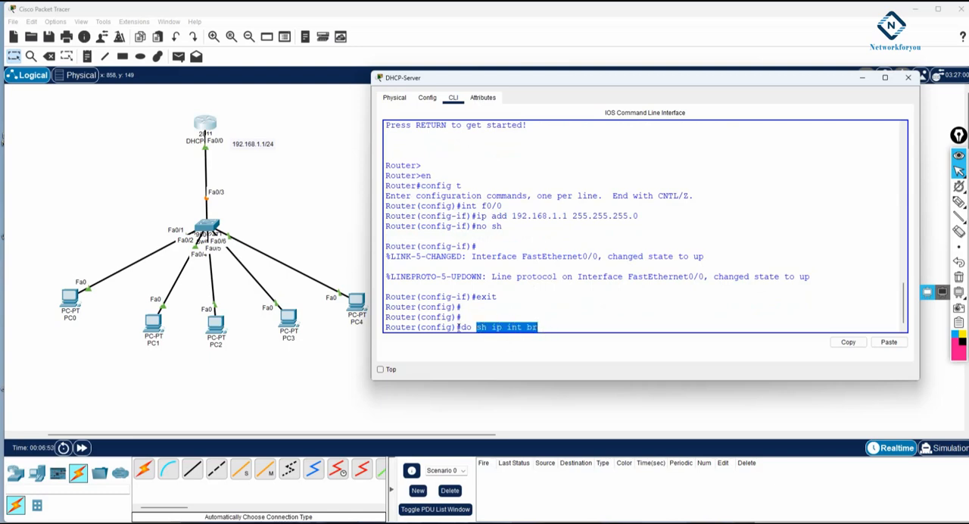
drag(458, 327, 385, 327)
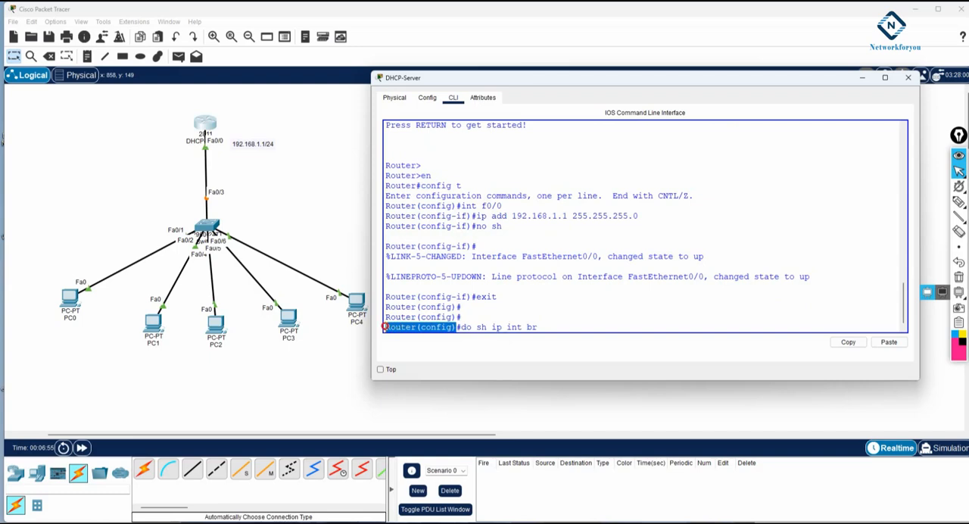
drag(473, 327, 455, 327)
click(570, 327)
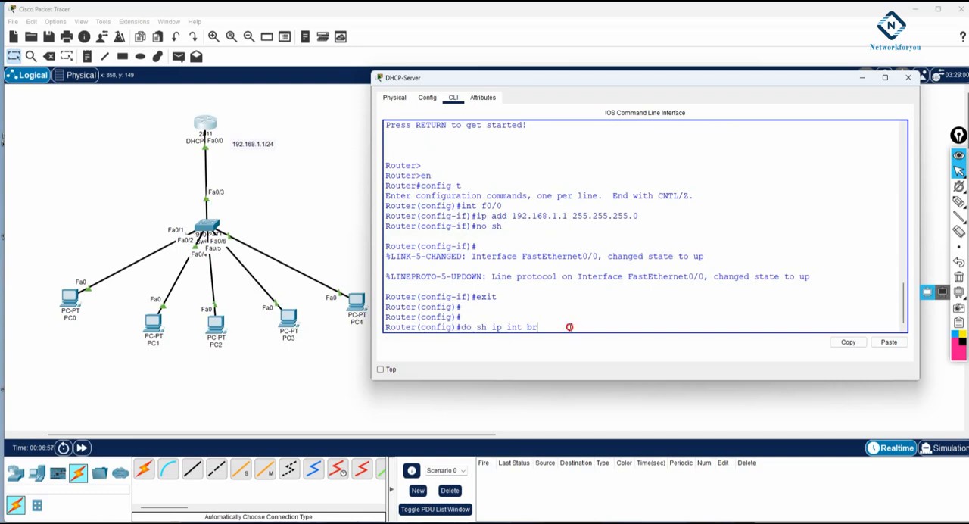
key(Return)
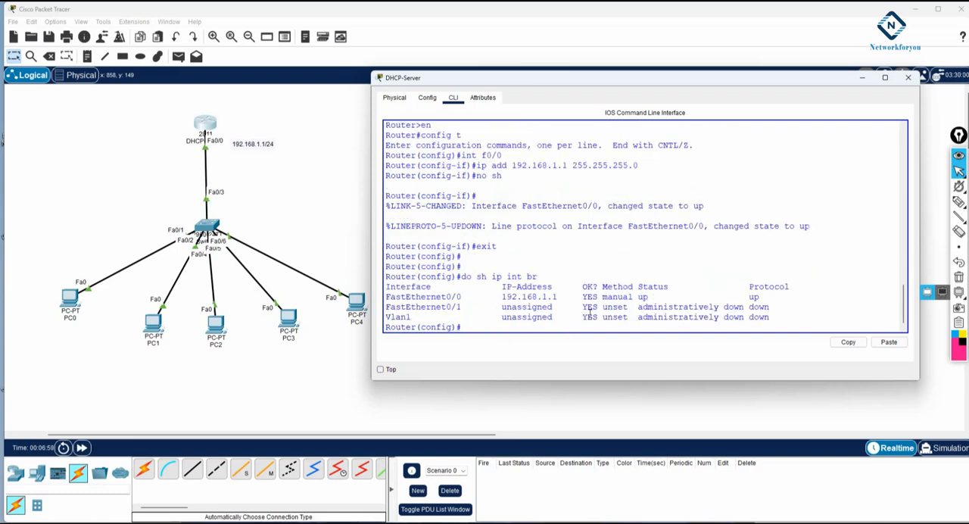
drag(765, 296, 377, 293)
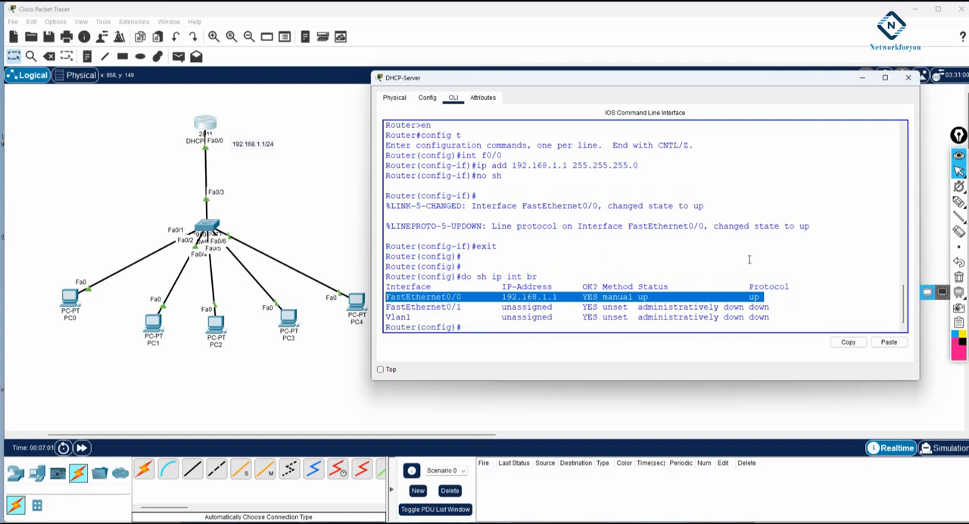
click(775, 257)
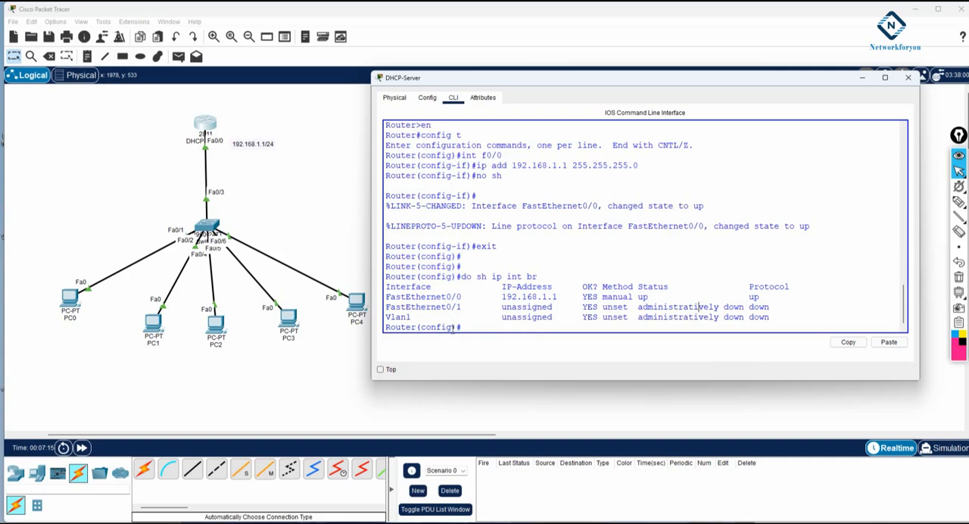
Step: Create a DHCP pool named mypool from global configuration mode with ip dhcp pool mypool
drag(463, 327, 385, 327)
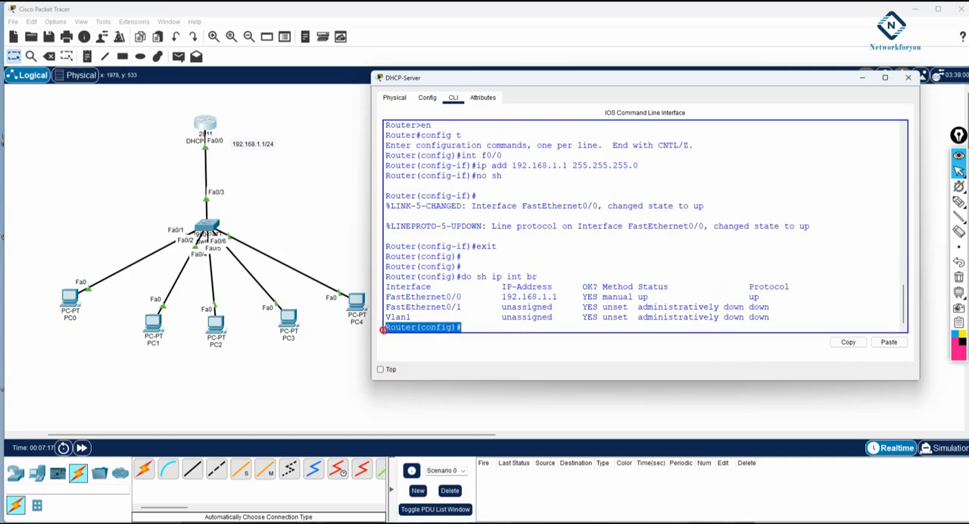
click(488, 329)
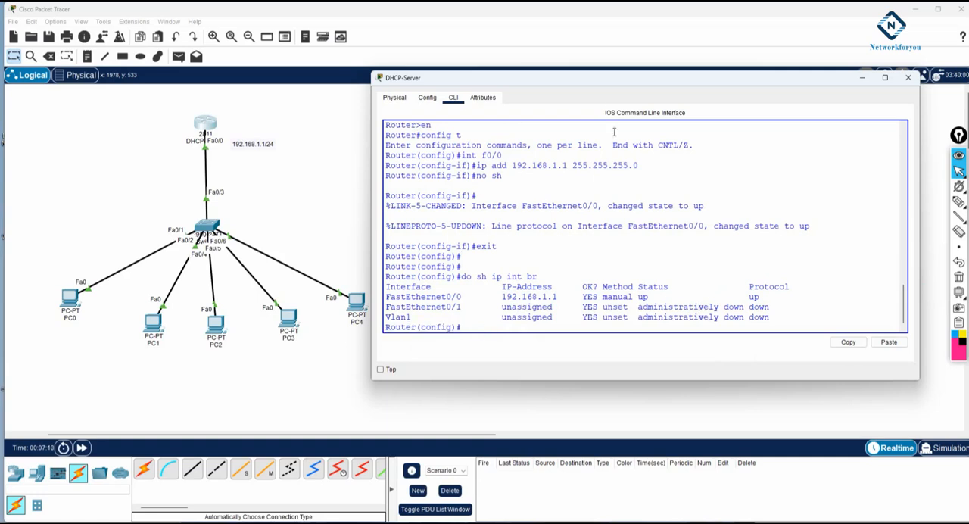
drag(612, 79, 629, 61)
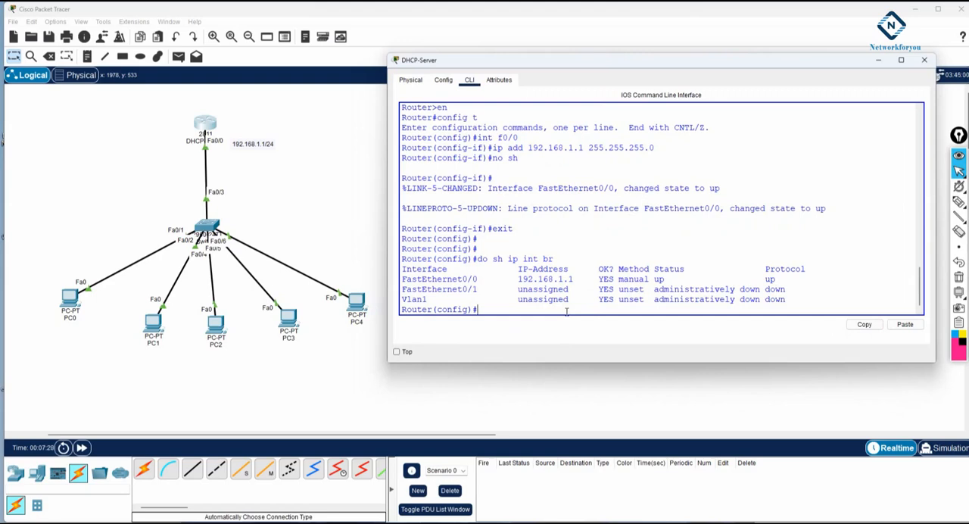
text(p dhcp pool mypool)
key(Return)
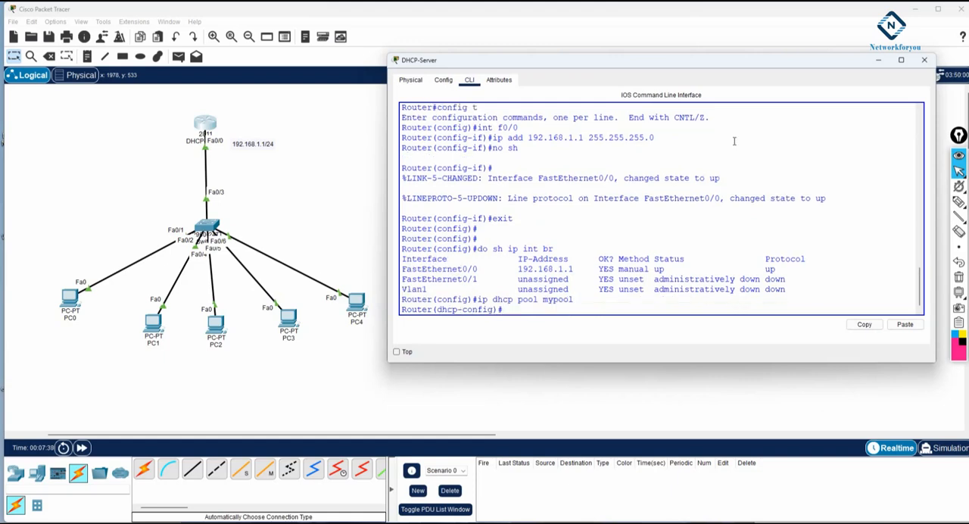
drag(578, 299, 435, 303)
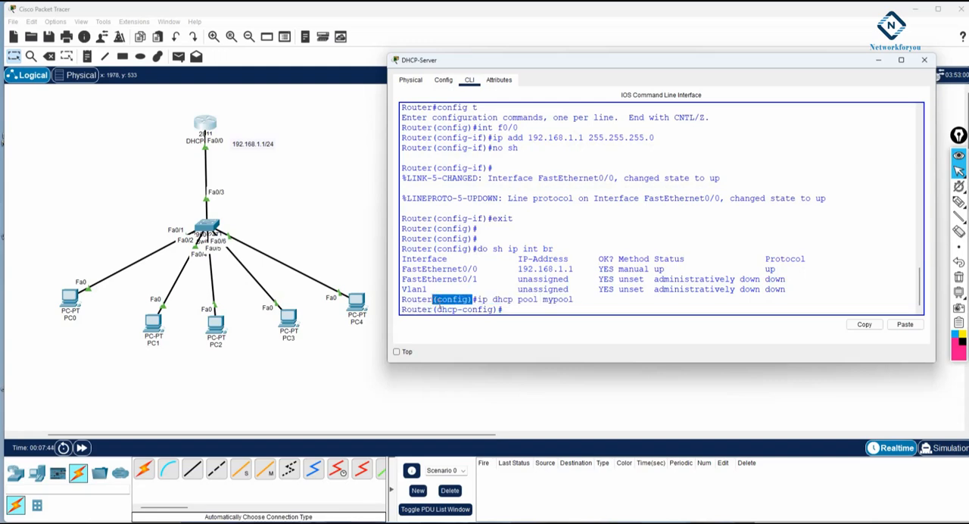
drag(436, 310, 489, 310)
click(508, 310)
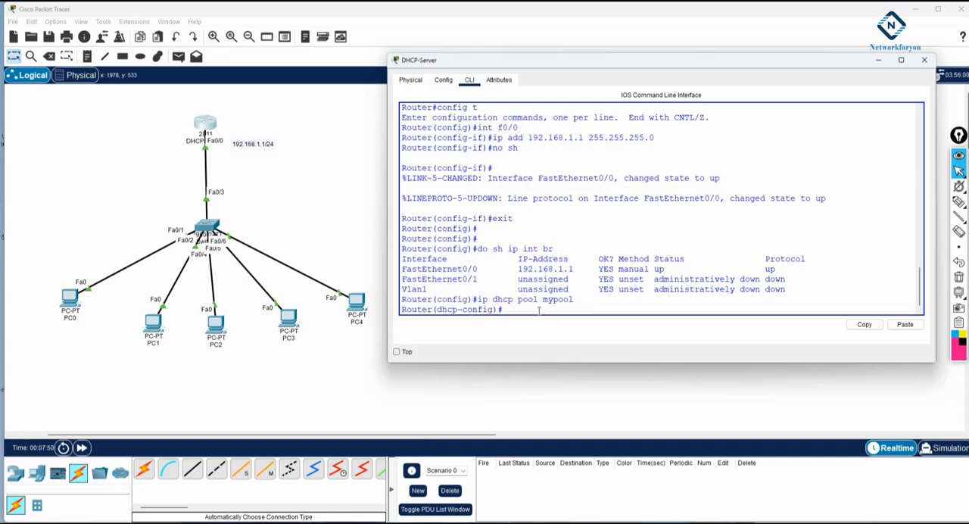
Step: Set the DHCP pool's network to 192.168.1.0 with mask 255.255.255.0 using the network command
text(net)
key(Tab)
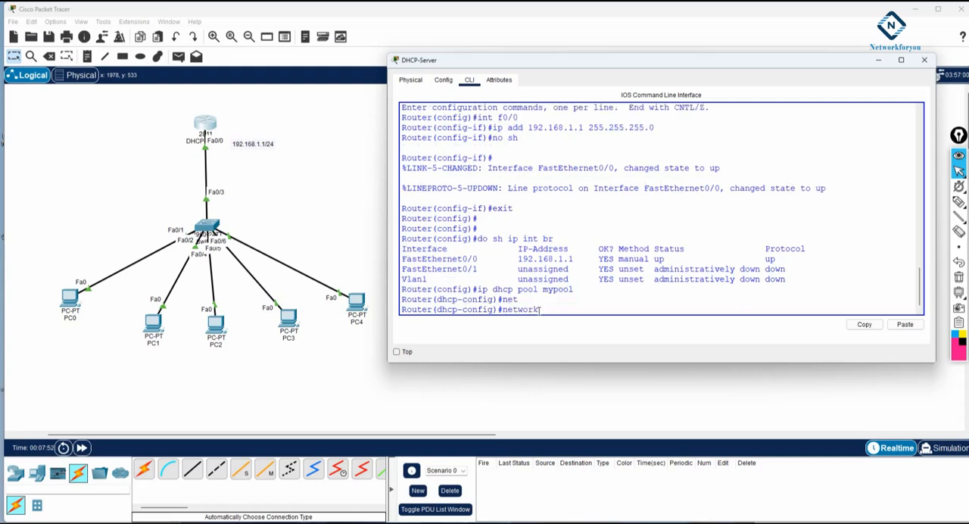
drag(518, 300, 501, 300)
click(611, 311)
text(192.168.1.0 255.255.255.0)
drag(670, 309, 524, 308)
click(693, 308)
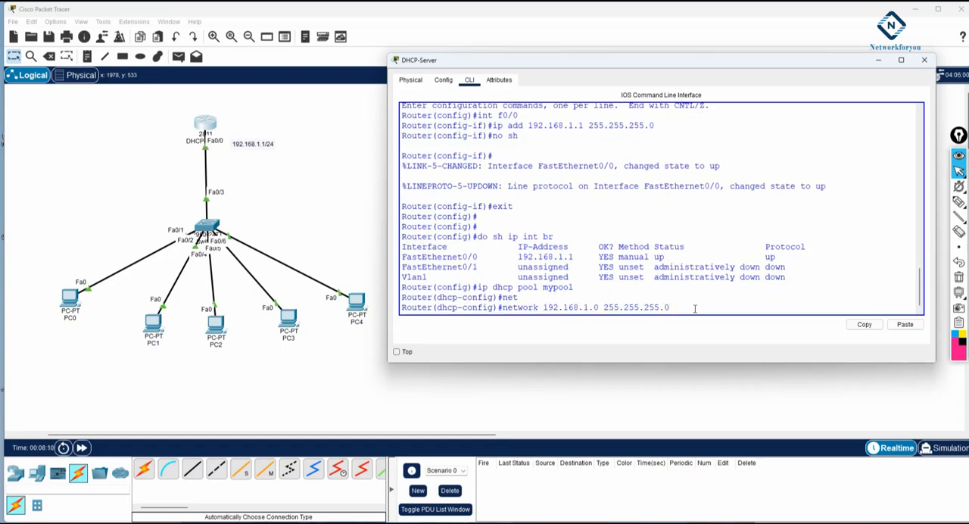
key(Return)
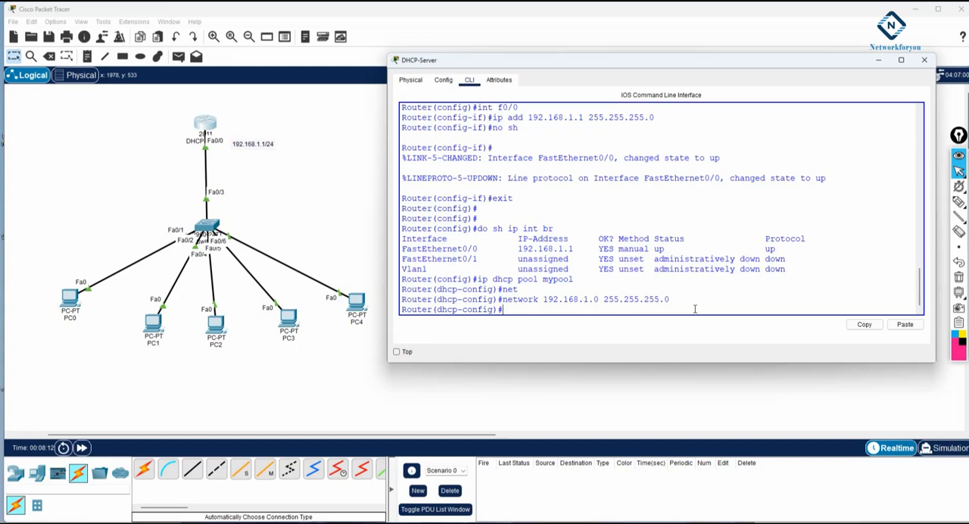
Step: Set the pool's default-router to 192.168.1.1 and exit DHCP pool configuration mode
text(def)
key(Tab)
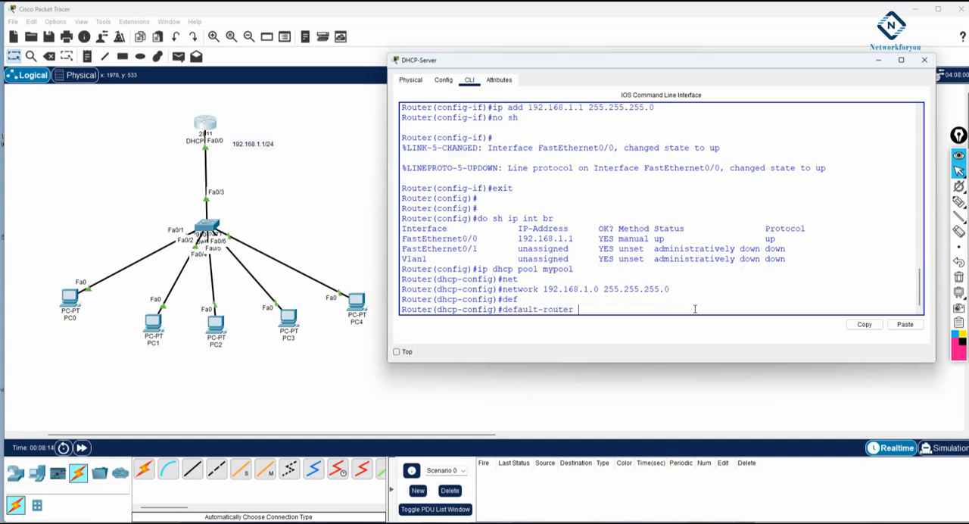
text(192.168.1.1)
key(Return)
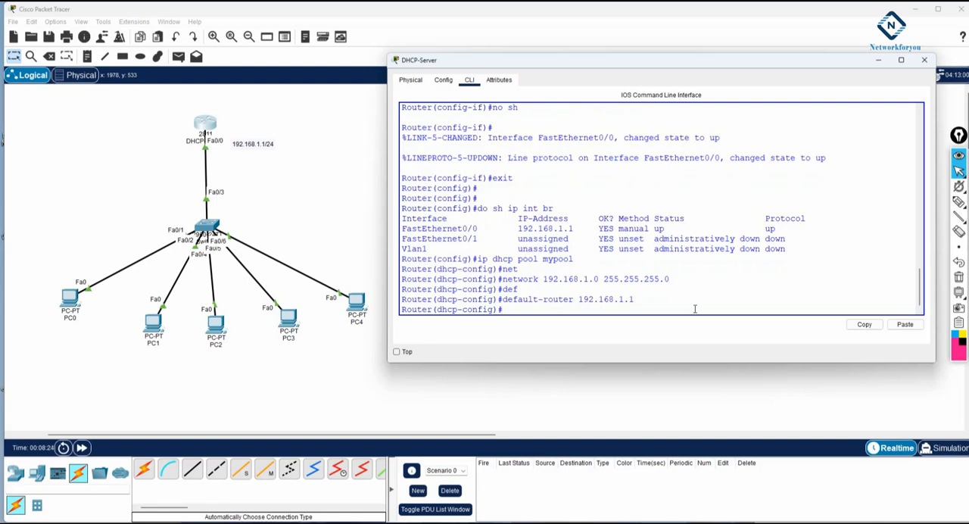
text(exit)
key(Return)
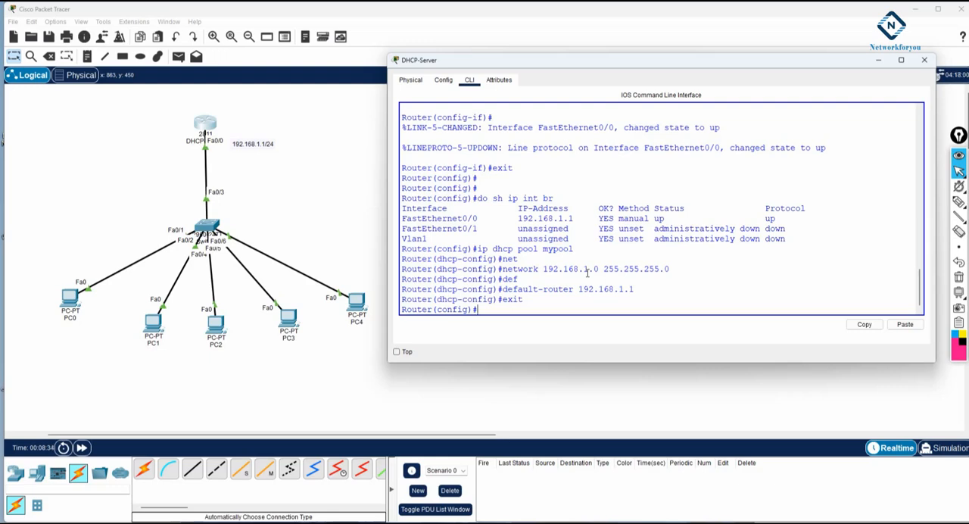
Step: Exclude 192.168.1.1 from DHCP assignment with ip dhcp excluded-address and save the router configuration with do wr
text(ip dhcp)
key(Tab)
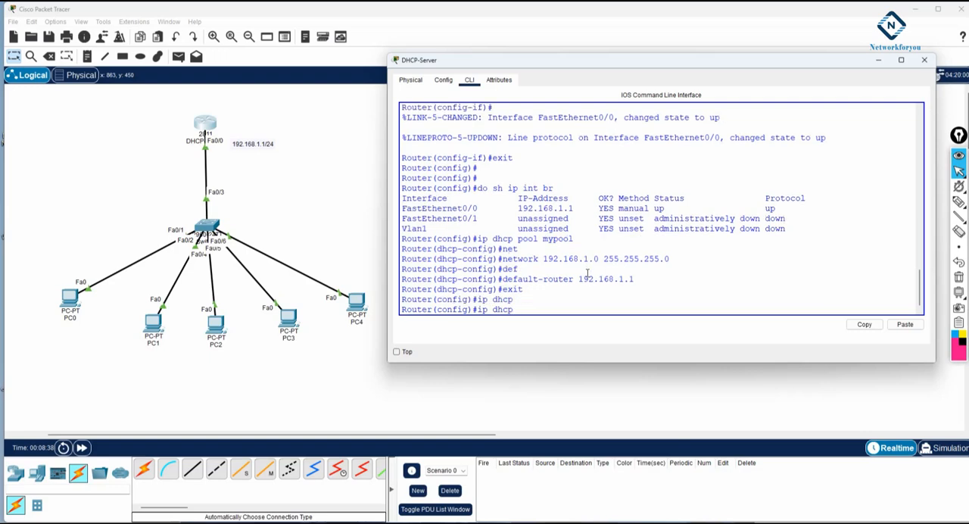
text(ex)
key(Tab)
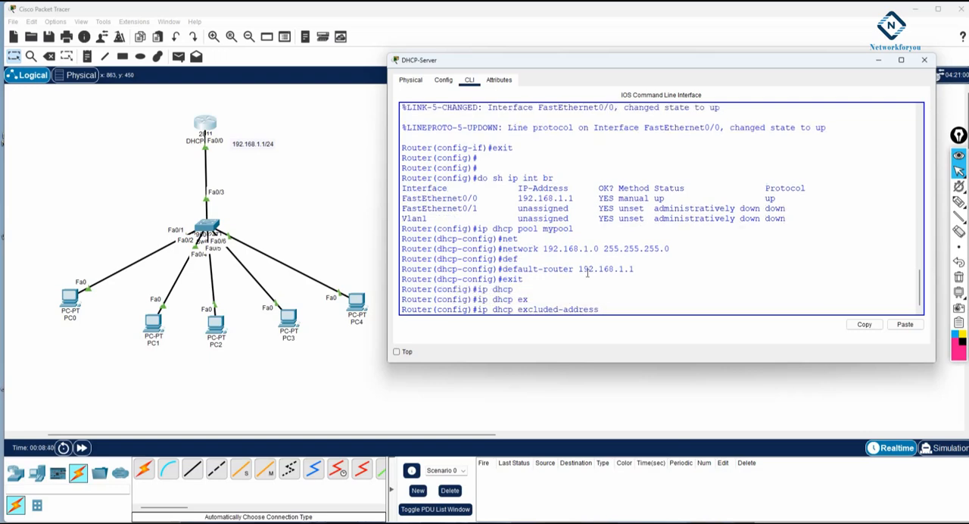
text(192.168.1.1)
key(Return)
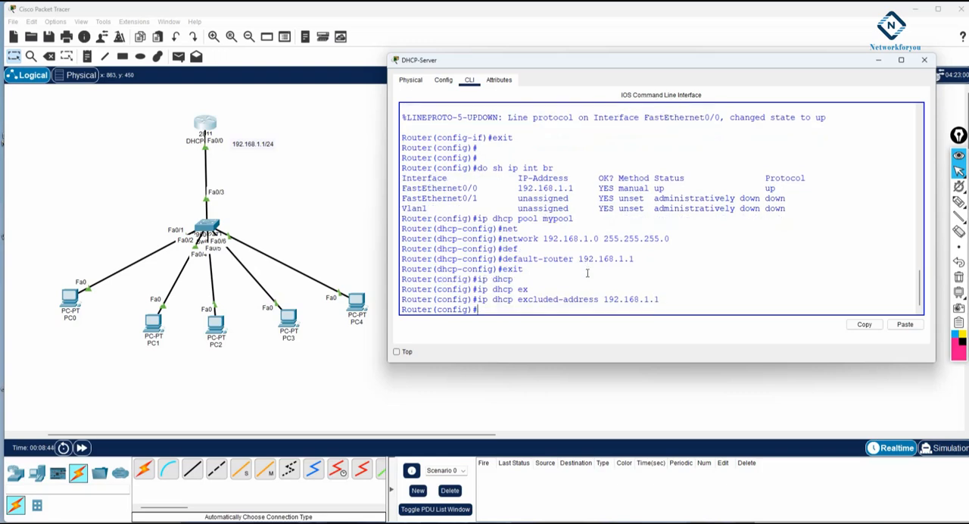
text(do wr)
key(Return)
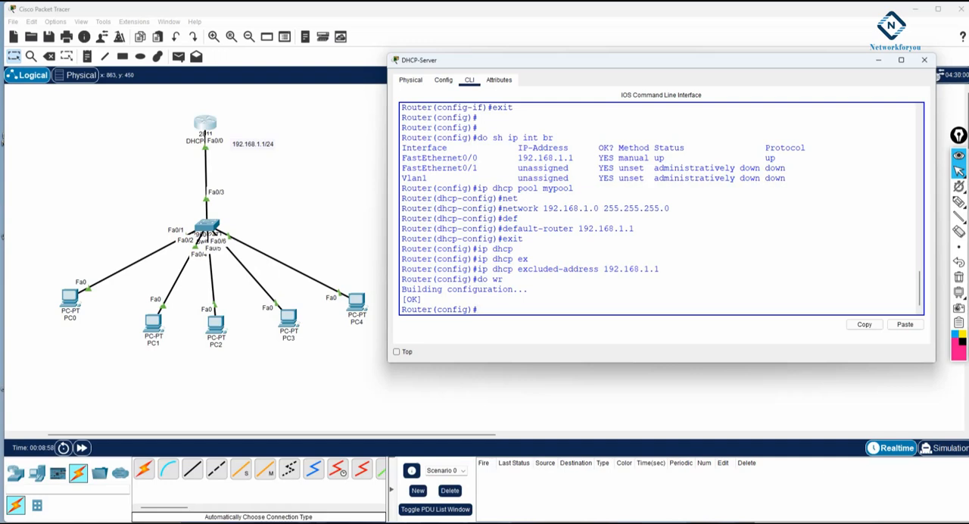
Step: Open PC0's IP configuration and switch its IPv4 addressing from static to DHCP
click(65, 297)
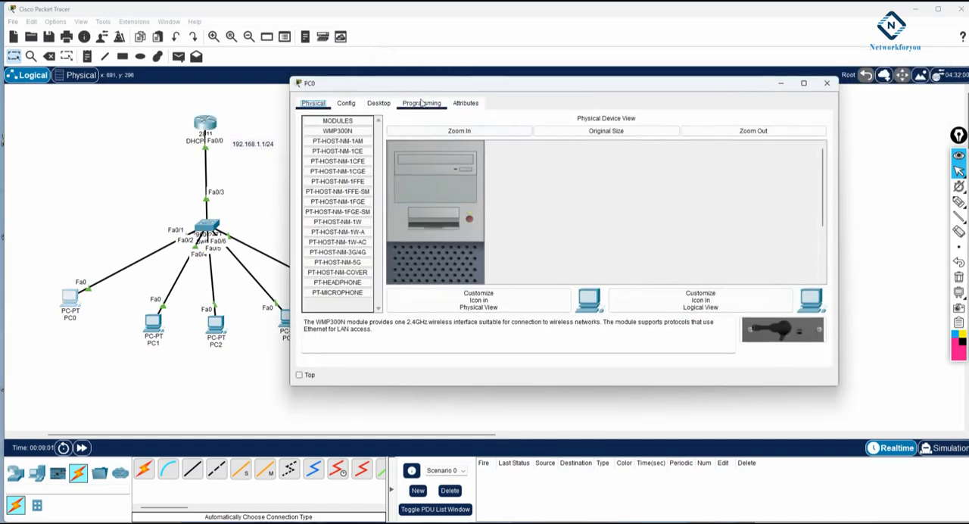
click(370, 108)
click(366, 139)
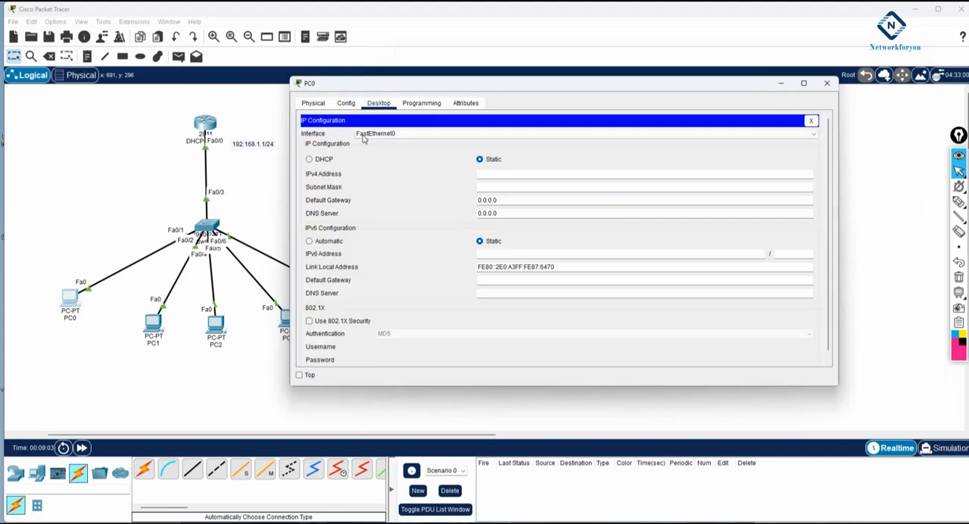
click(309, 159)
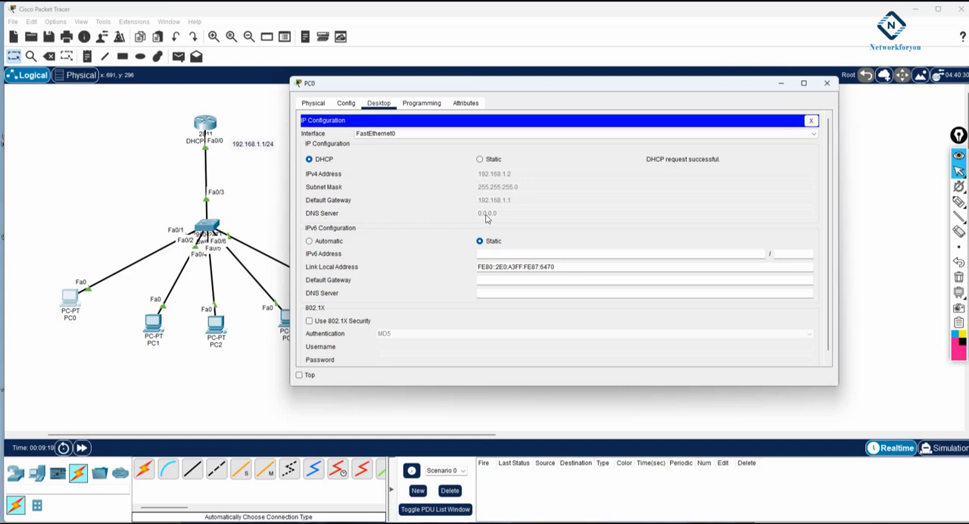
Step: Return to the DHCP-Server router's command line, re-enter the mypool DHCP pool and set its dns-server to 8.8.8.8
click(205, 125)
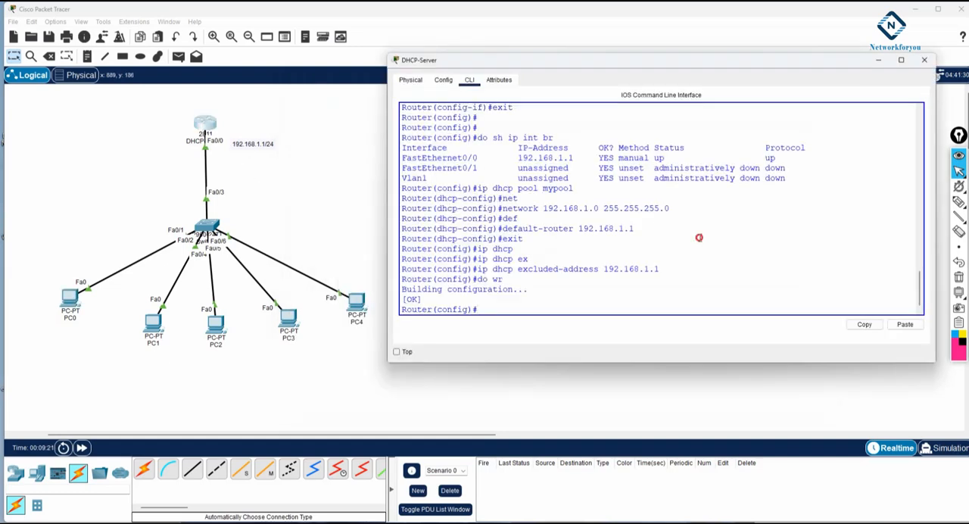
drag(574, 187, 477, 188)
right_click(489, 190)
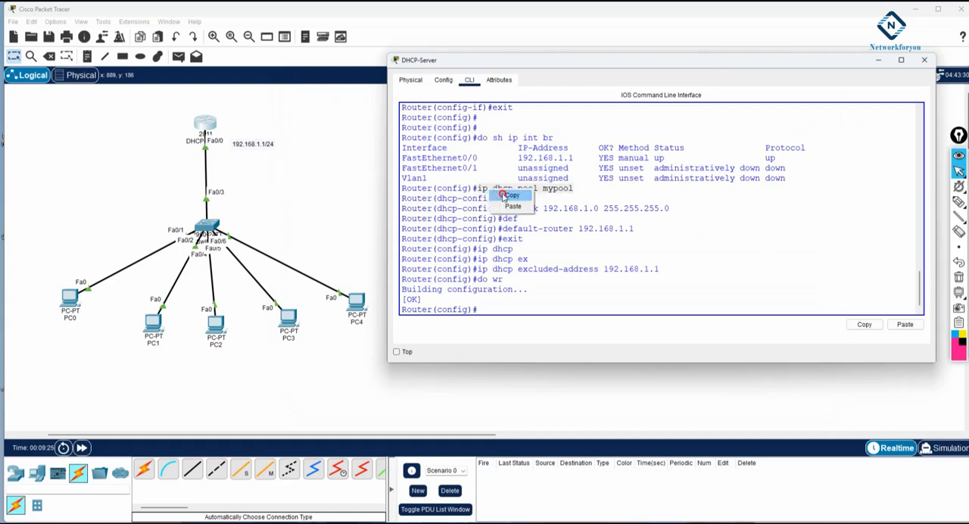
click(502, 195)
right_click(545, 276)
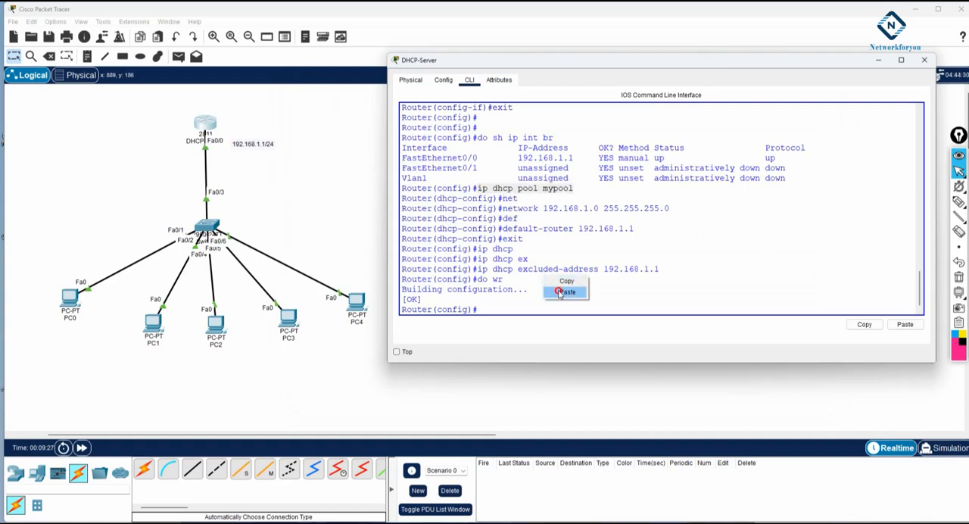
click(566, 293)
key(Return)
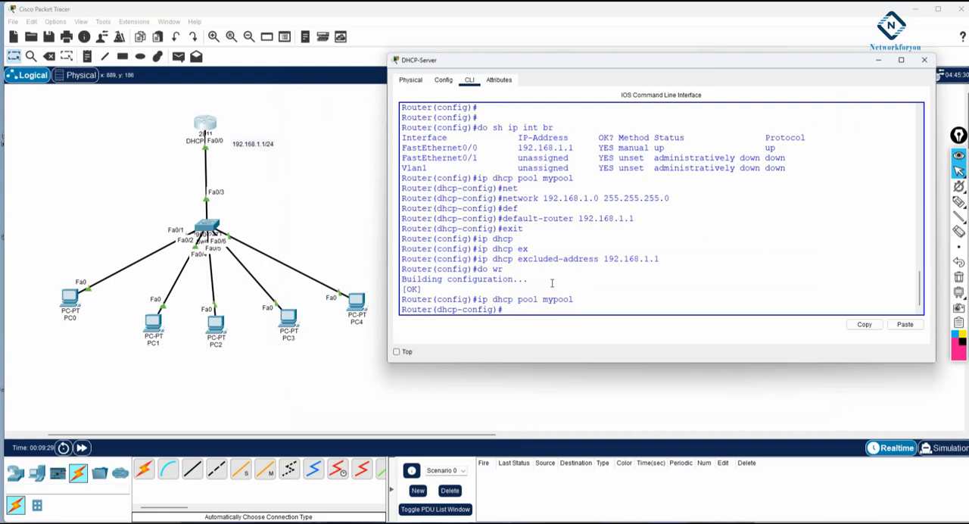
text(dns)
key(Tab)
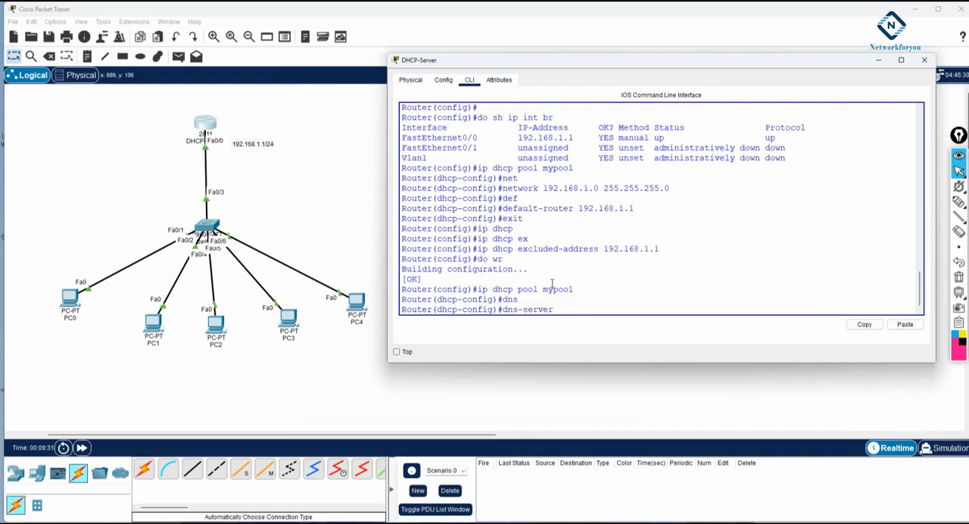
text(8.8.8.8)
key(Return)
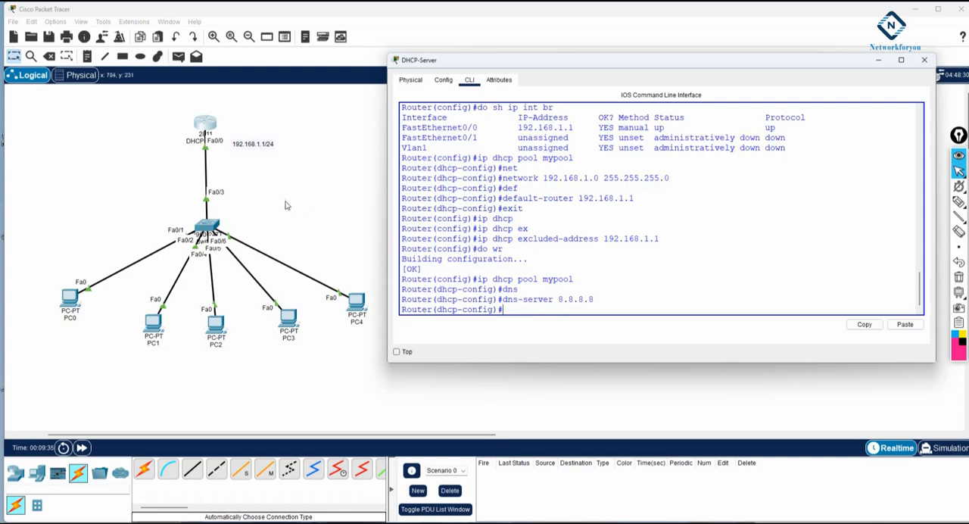
Step: Renew PC0's DHCP lease by switching its IPv4 addressing to Static and back to DHCP
click(68, 301)
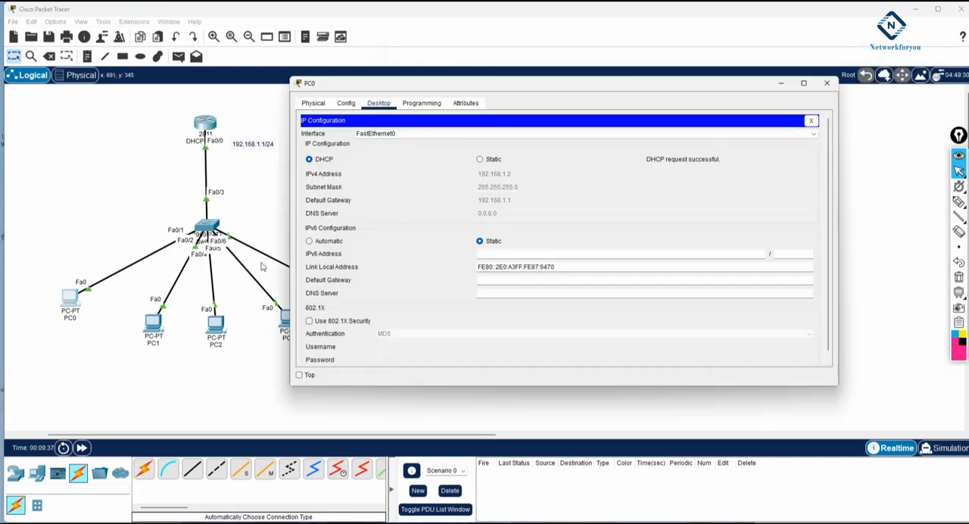
click(479, 160)
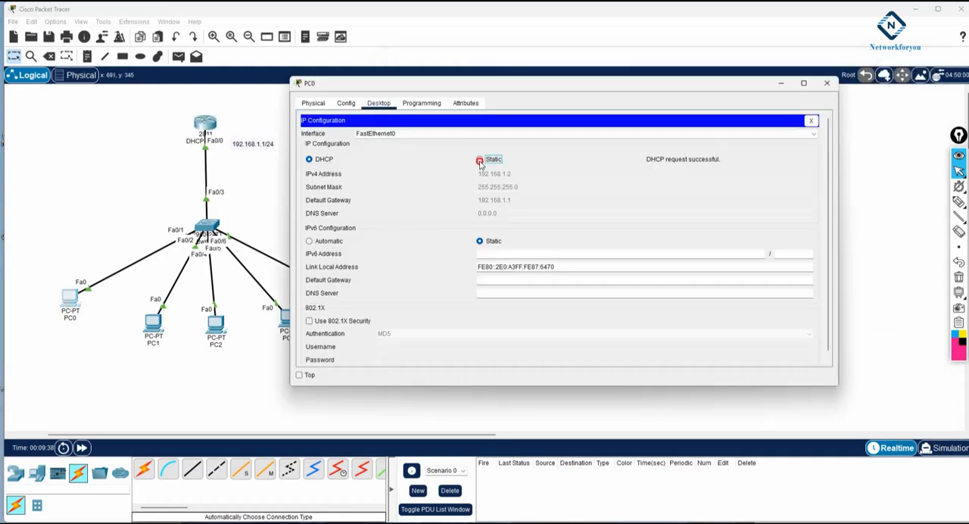
click(309, 160)
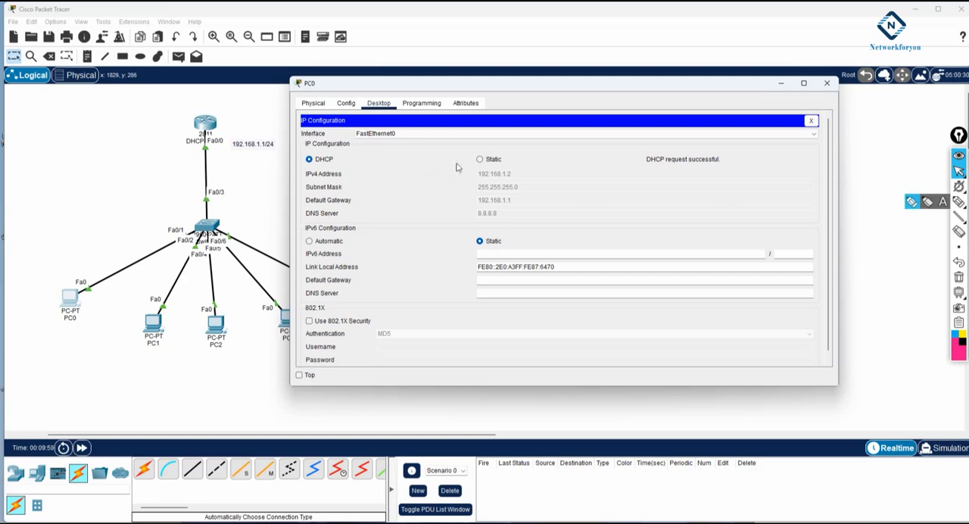
click(536, 161)
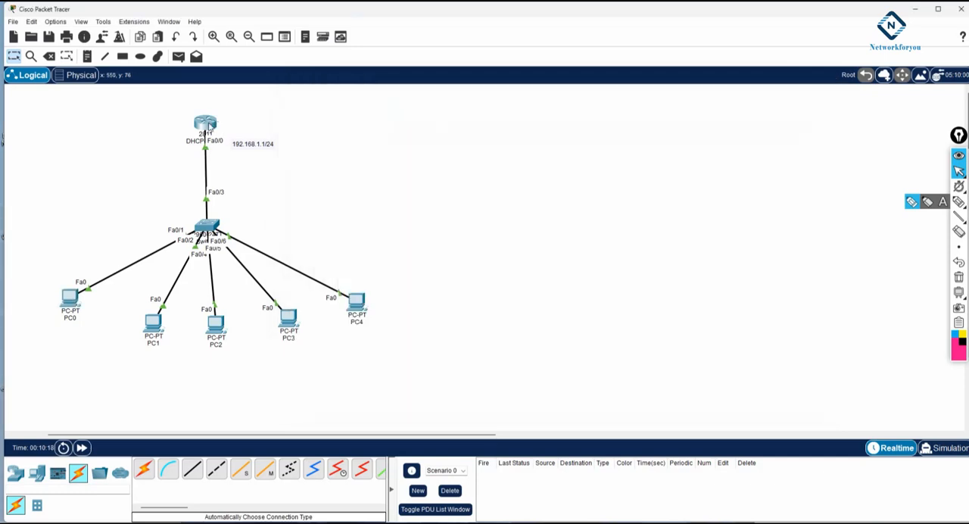
Step: Review the DHCP commands in the DHCP-Server router's command line, highlighting the pool, network, default-router, excluded-address and dns-server entries
click(209, 124)
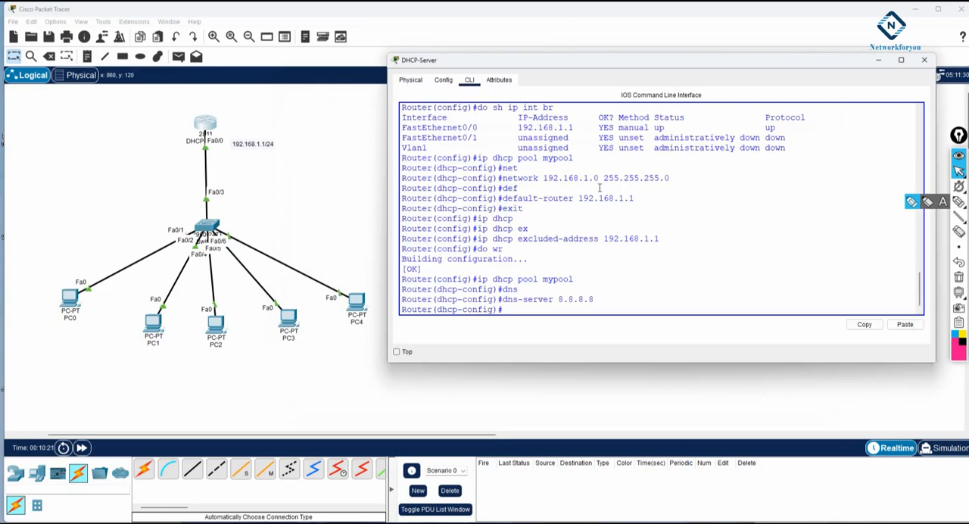
scroll(537, 177, up, 1)
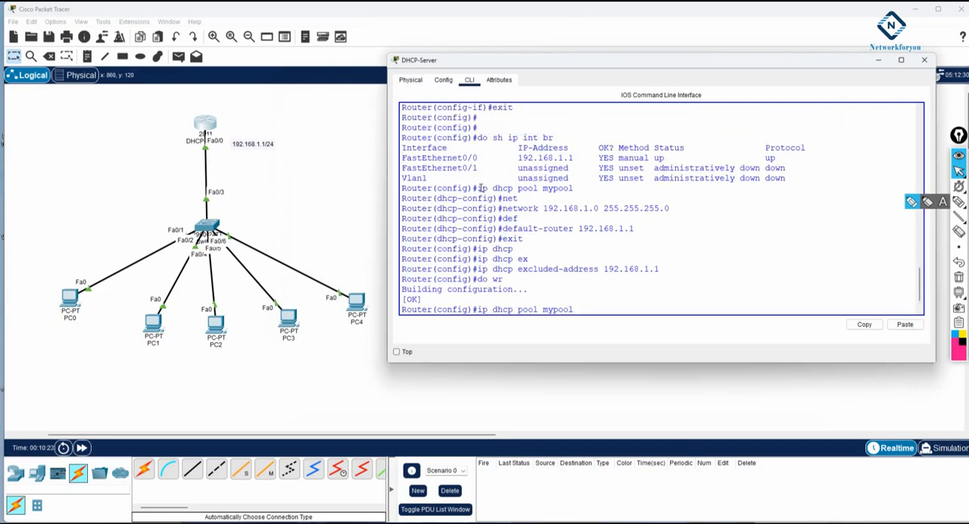
drag(477, 188, 585, 185)
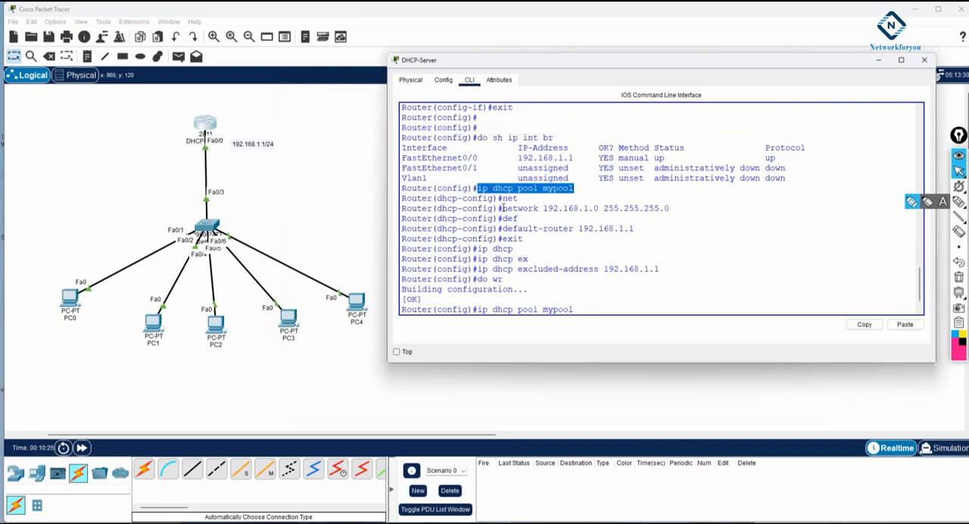
drag(501, 208, 679, 209)
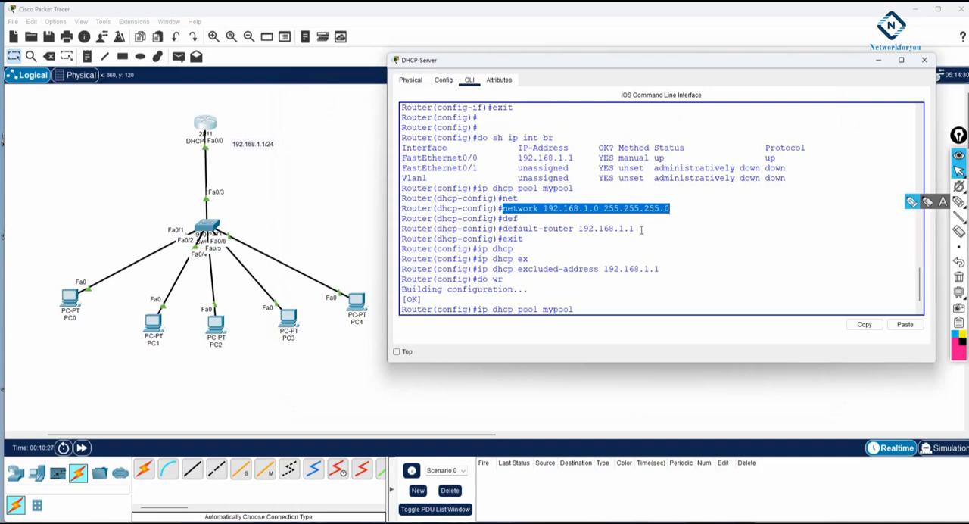
drag(634, 229, 498, 228)
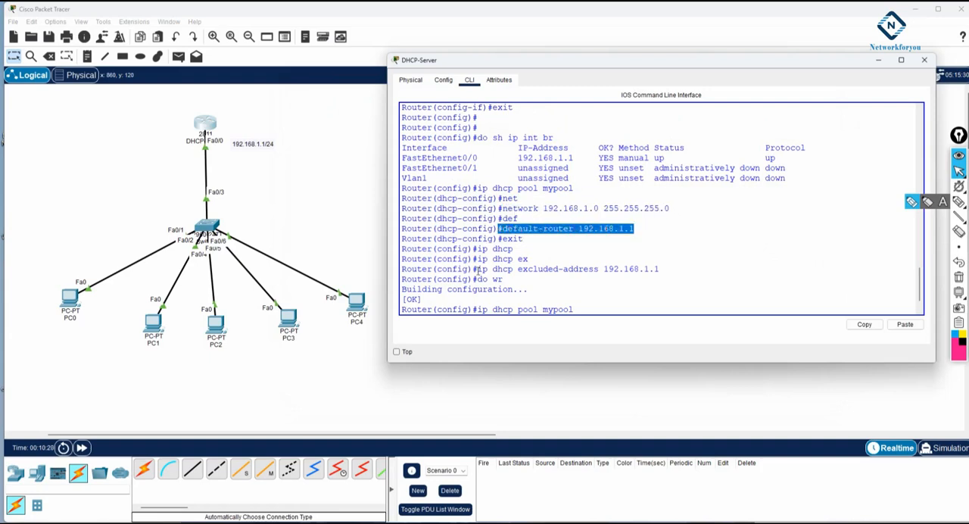
drag(477, 270, 665, 267)
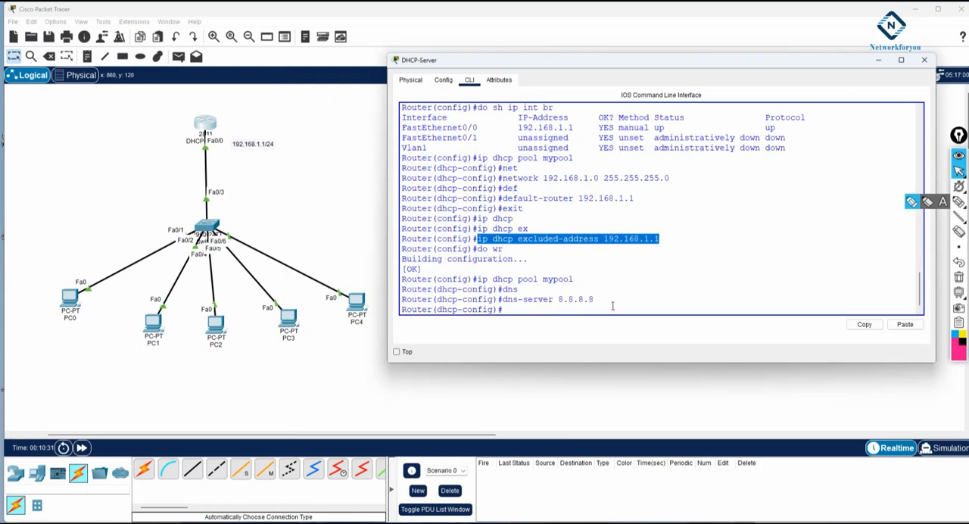
drag(595, 300, 507, 300)
drag(636, 198, 498, 198)
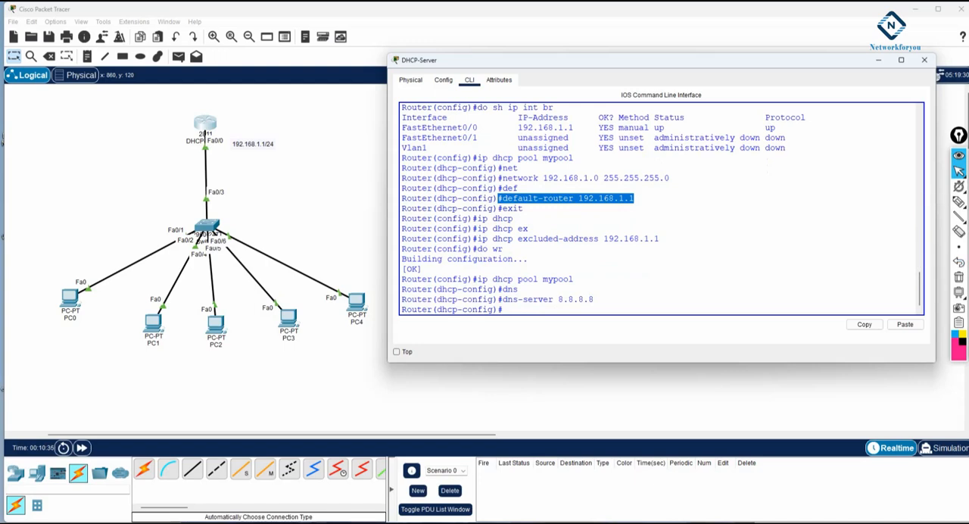